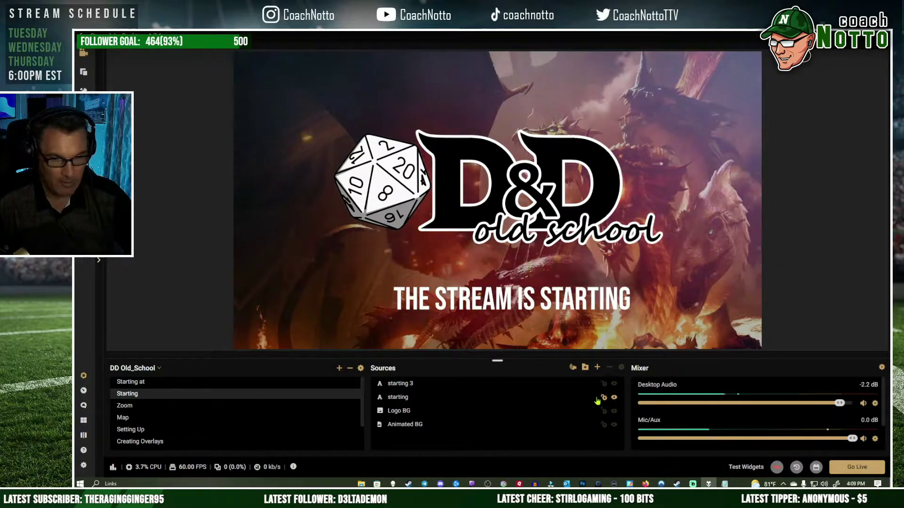
# Toggle the visibility of the Logo BG source twice to compare the Starting scene with and without the logo.
pyautogui.click(614, 411)
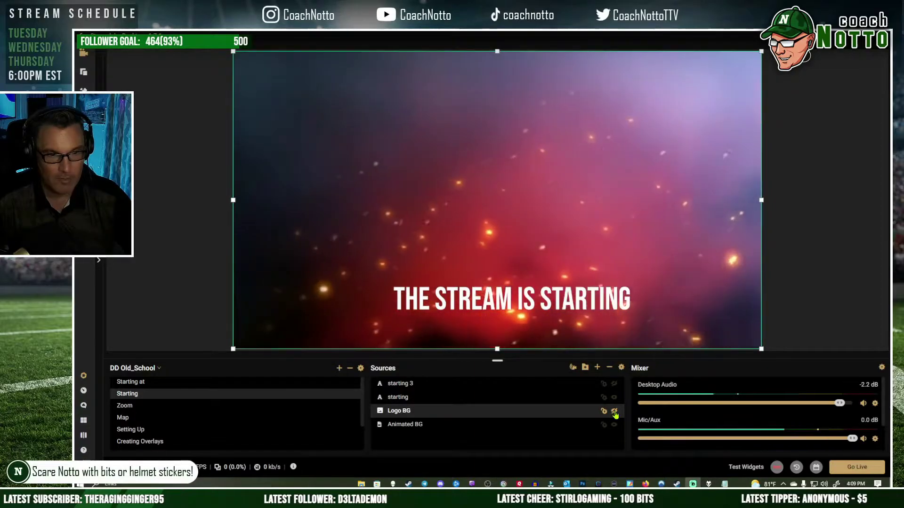
pyautogui.click(615, 412)
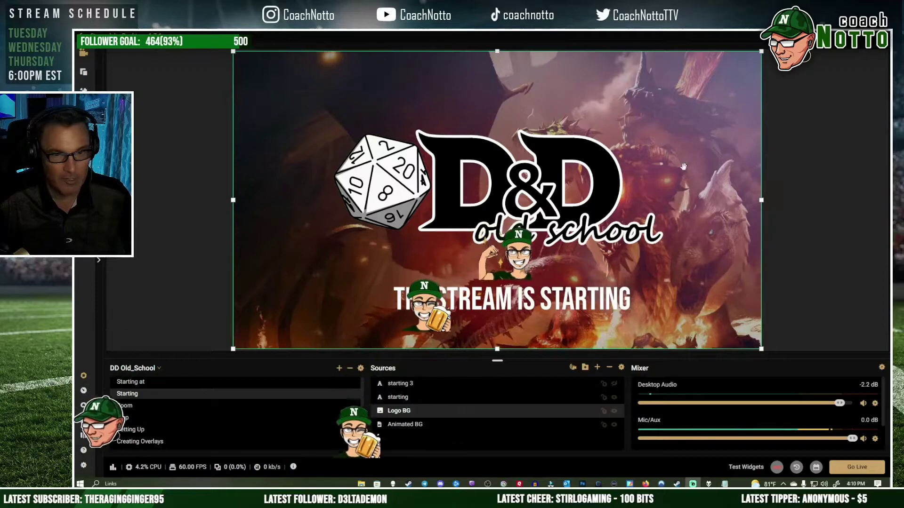
pyautogui.click(613, 411)
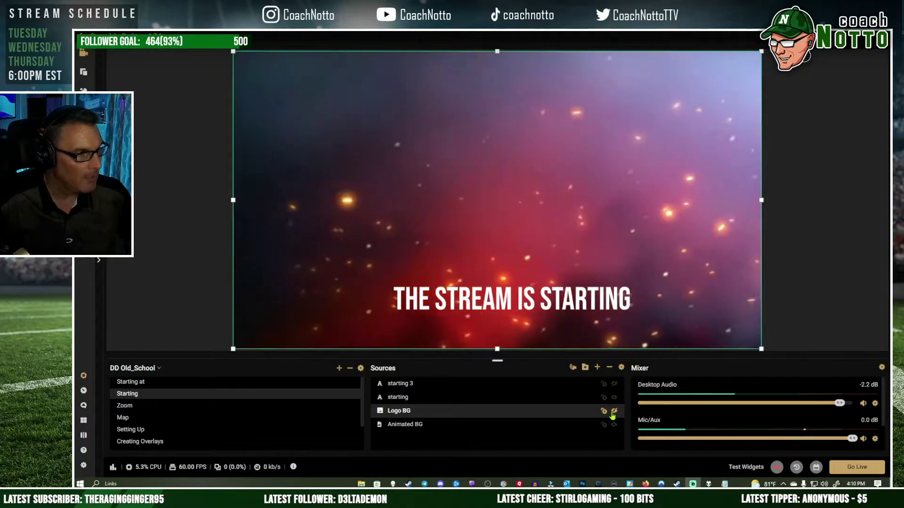
pyautogui.click(614, 411)
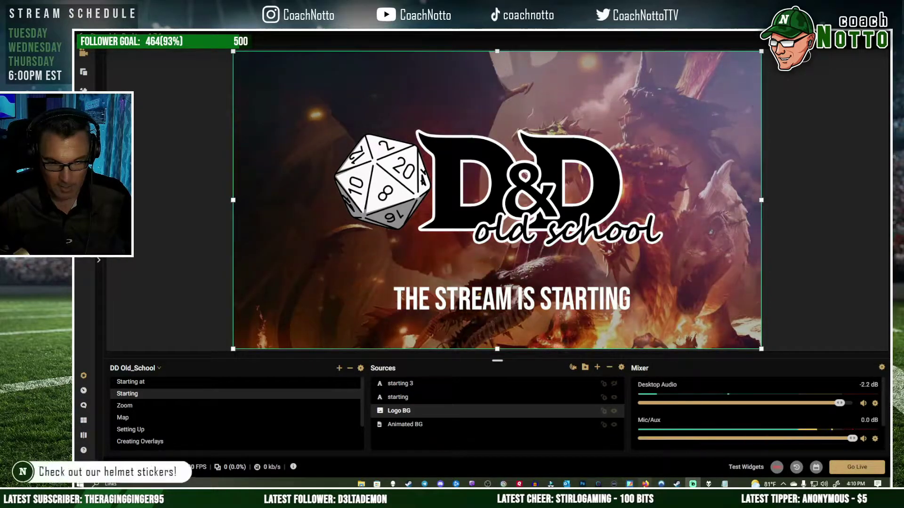
# Switch to Firefox and open the VJ LOOPS no-copyright video playlist on YouTube.
pyautogui.moveTo(646, 483)
pyautogui.click(681, 447)
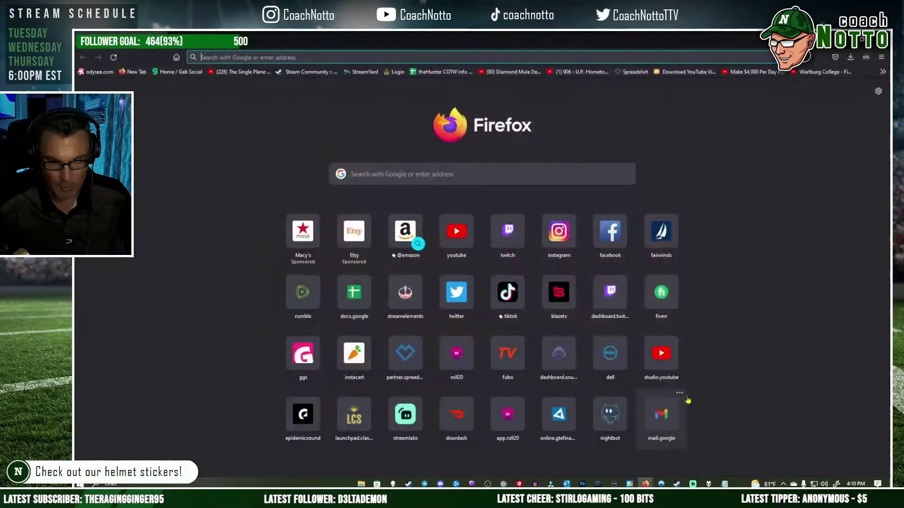
pyautogui.click(881, 57)
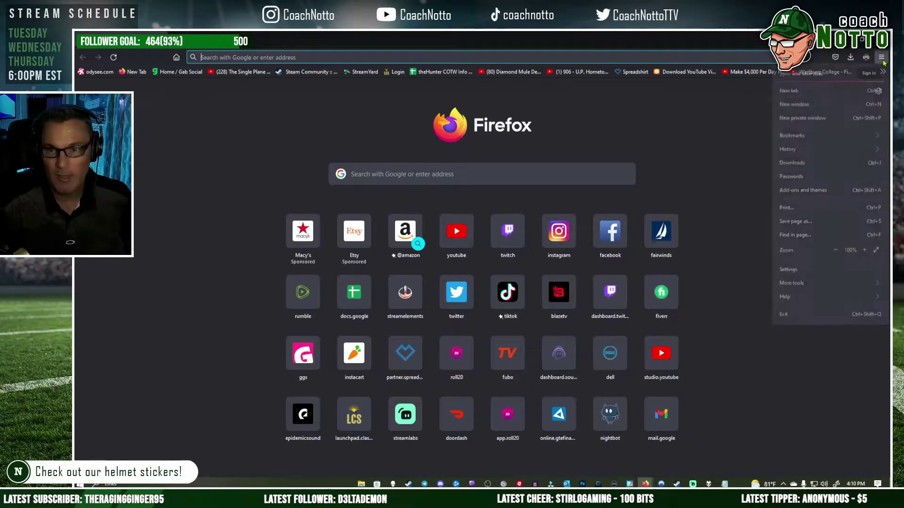
pyautogui.click(494, 151)
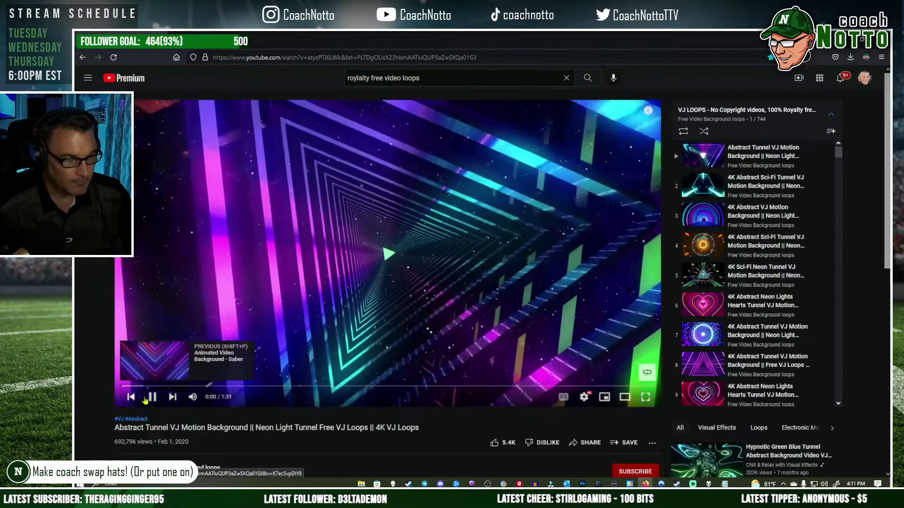
# Pause the Abstract Tunnel VJ Motion Background video and examine its description for free-use wording.
pyautogui.click(152, 396)
pyautogui.scroll(-1, 240, 424)
pyautogui.scroll(-1, 240, 423)
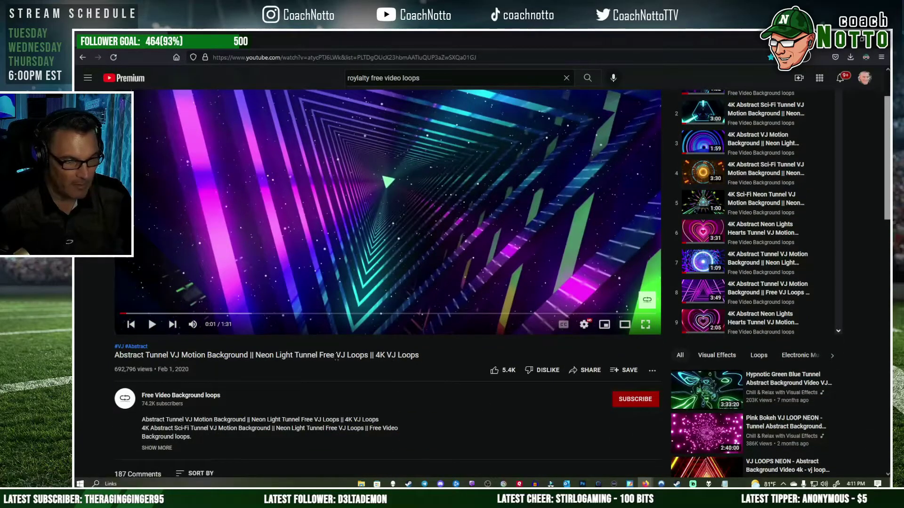
pyautogui.scroll(-1, 296, 384)
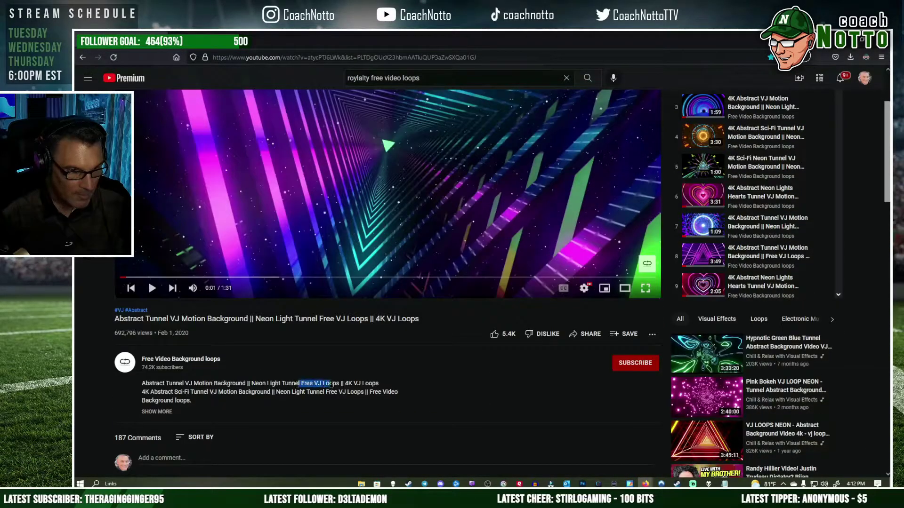
# Open the 4K Abstract Red Particles Glitter Glamour Background video from the playlist and play it full screen.
pyautogui.hotkey('shift', 'n')
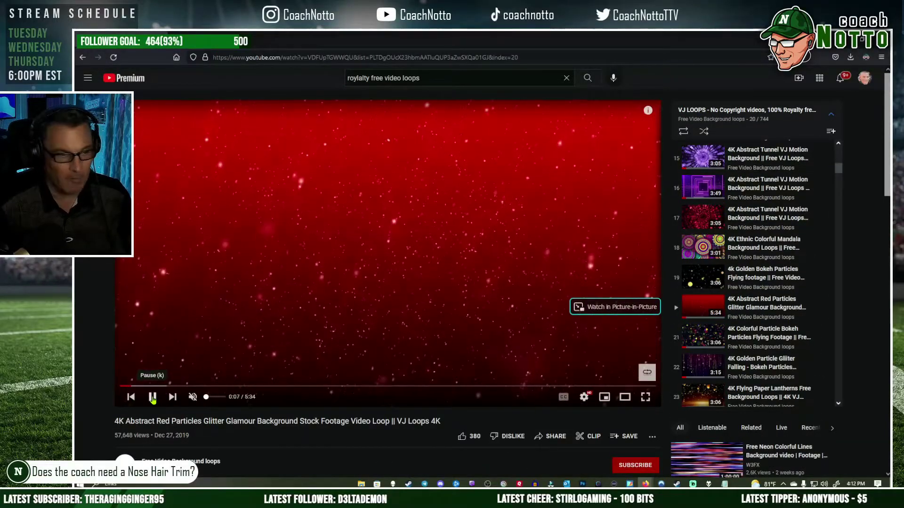
pyautogui.hotkey('alt', 'Tab')
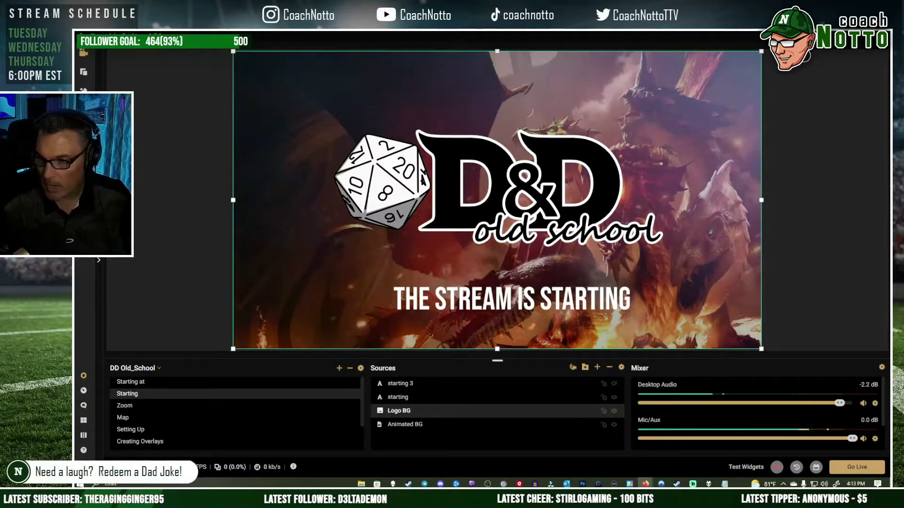
pyautogui.hotkey('alt', 'Tab')
pyautogui.click(649, 398)
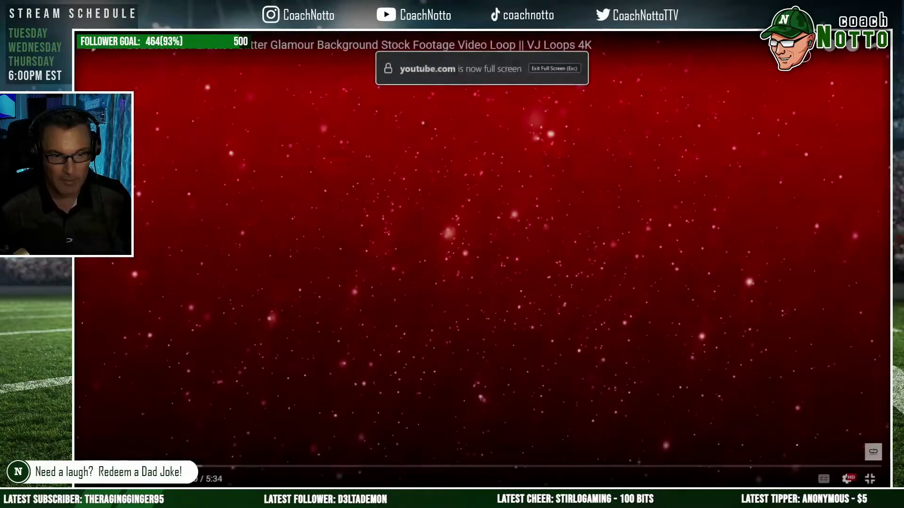
# Switch to Streamlabs Desktop and set the Display Cap scene's Display Capture source to the monitor playing the video.
pyautogui.hotkey('alt', 'Tab')
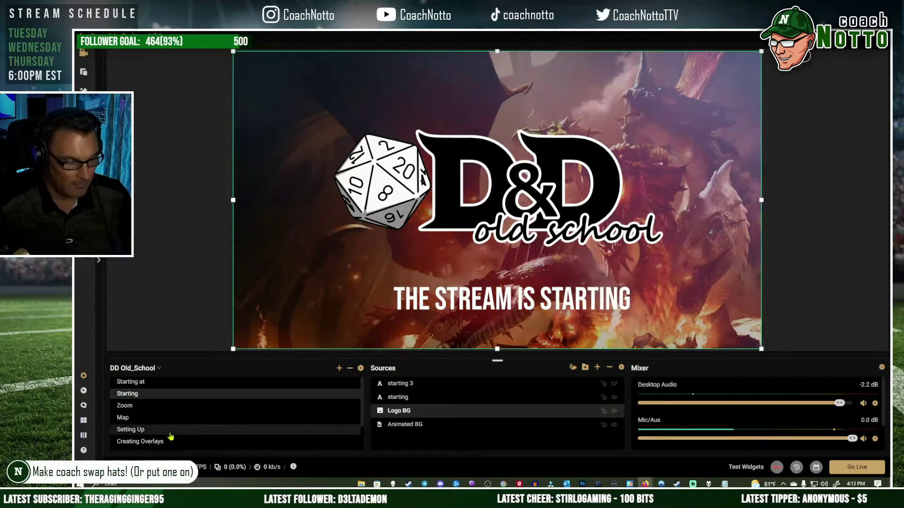
pyautogui.scroll(-1, 188, 431)
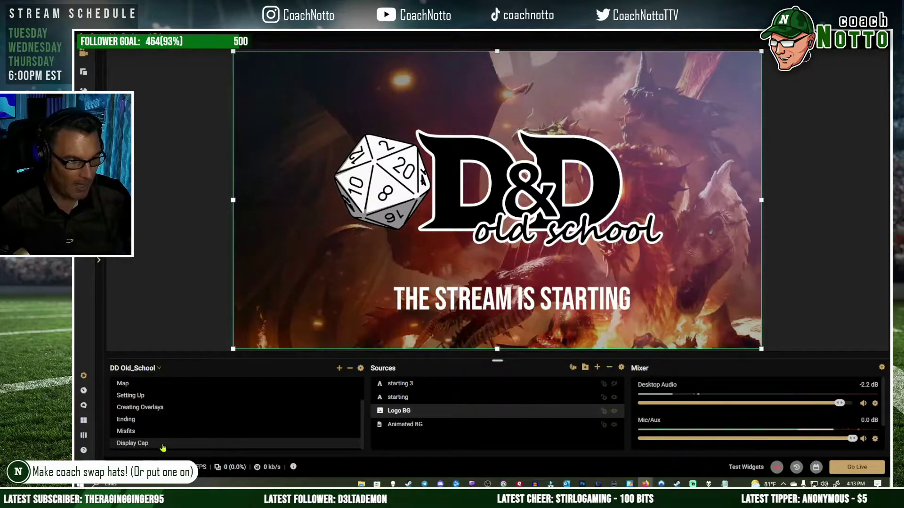
pyautogui.click(211, 443)
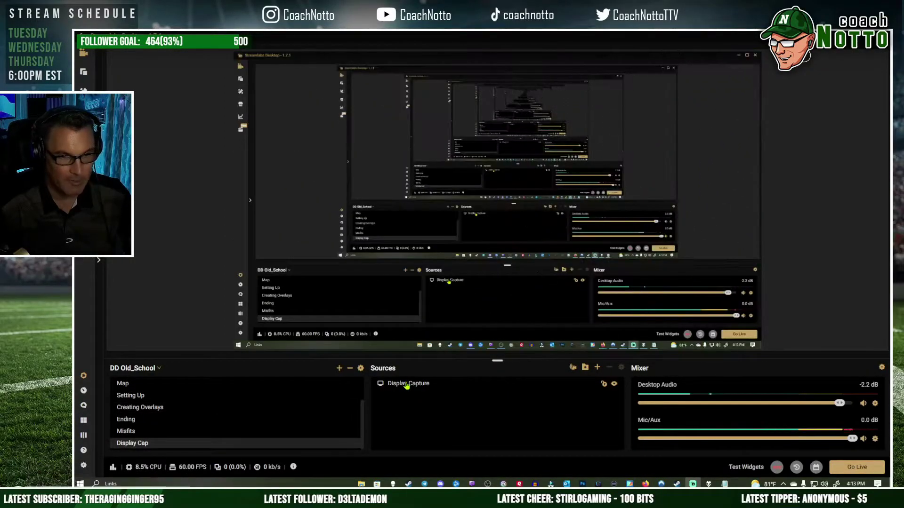
pyautogui.click(406, 384)
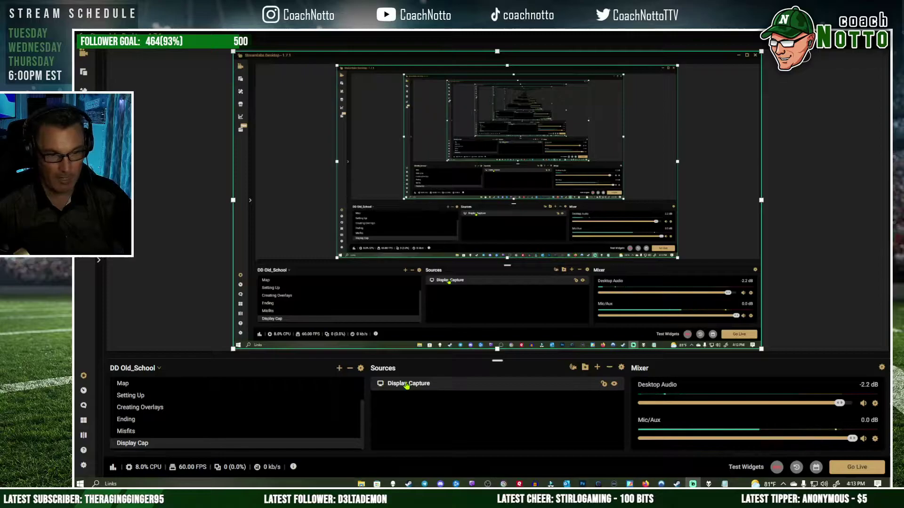
pyautogui.doubleClick(407, 384)
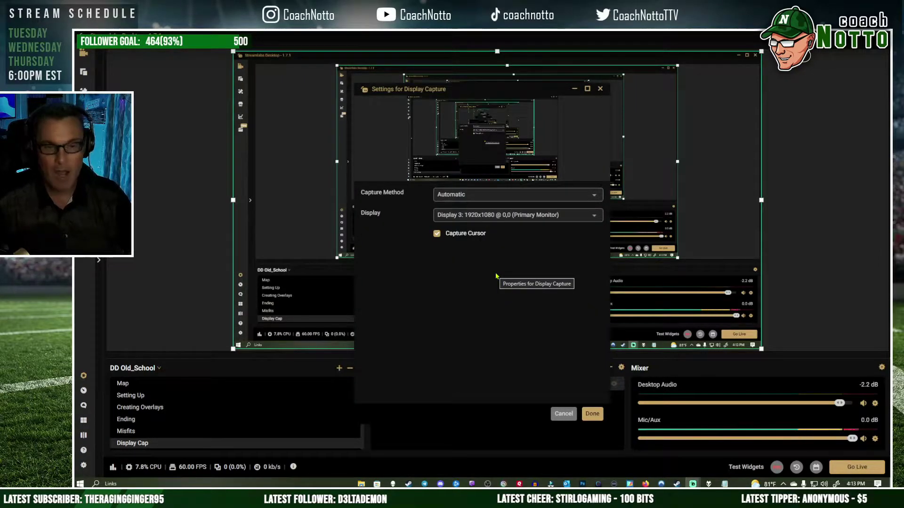
pyautogui.click(482, 215)
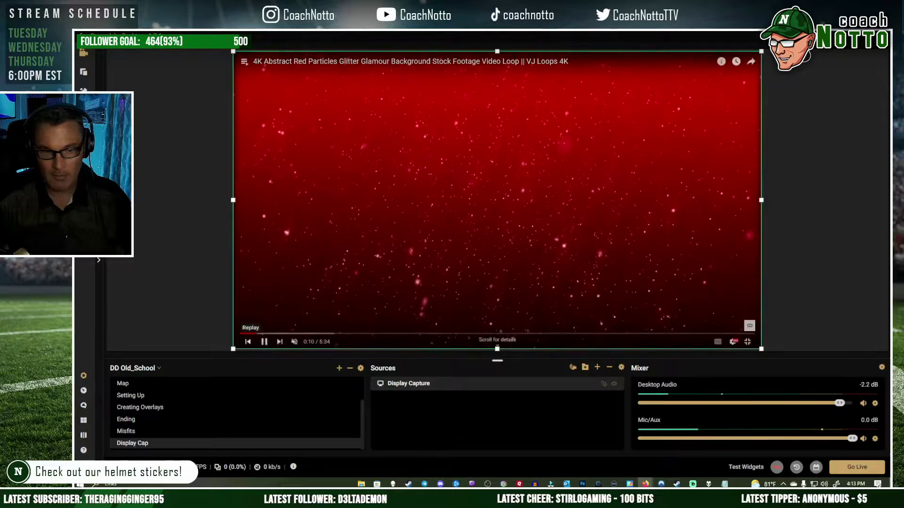
# Record more than 30 seconds of the captured red particles video, stop recording, and exit the video's full screen.
pyautogui.click(776, 469)
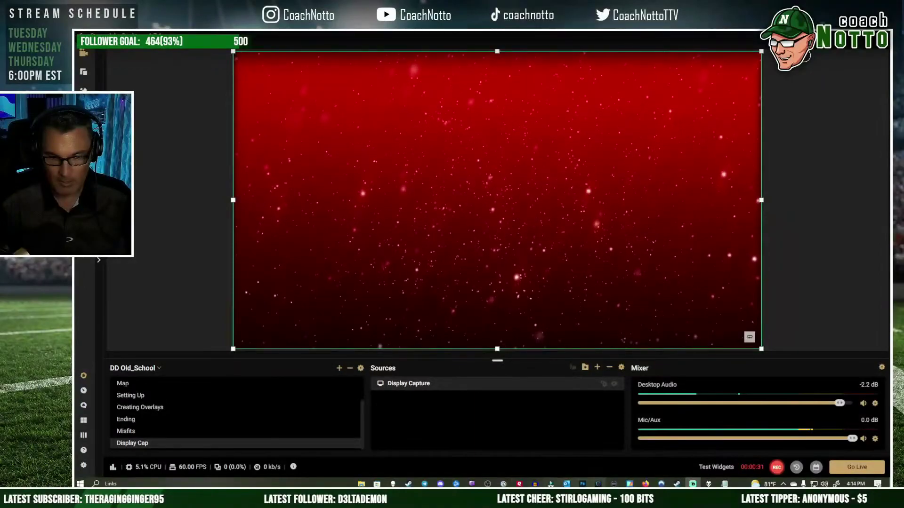
pyautogui.click(776, 468)
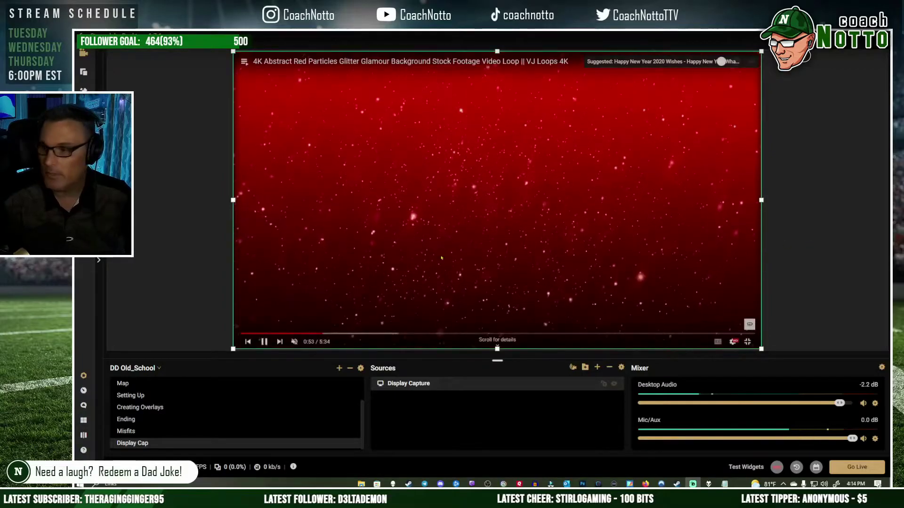
pyautogui.press('Escape')
# Add a new tutorial starting scene to the DD Old_School scene collection.
pyautogui.scroll(4, 283, 404)
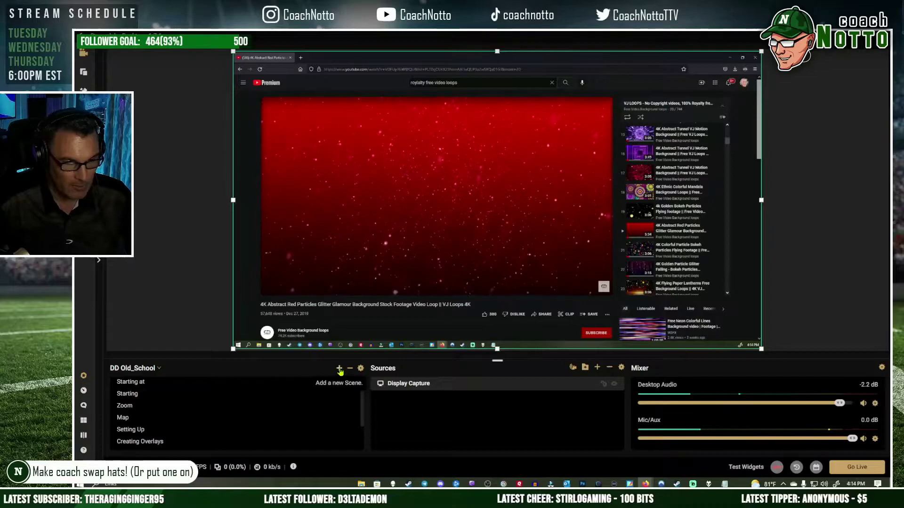
pyautogui.moveTo(443, 242); pyautogui.dragTo(400, 245)
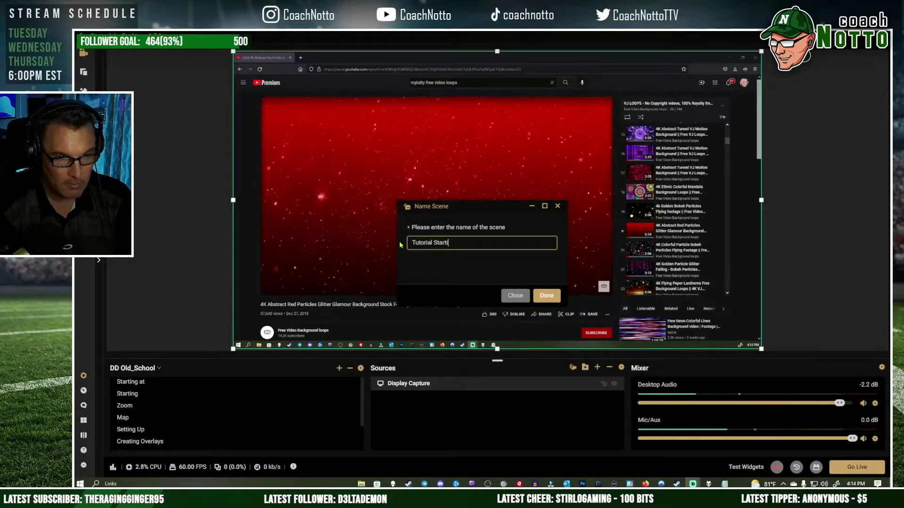
pyautogui.press('Return')
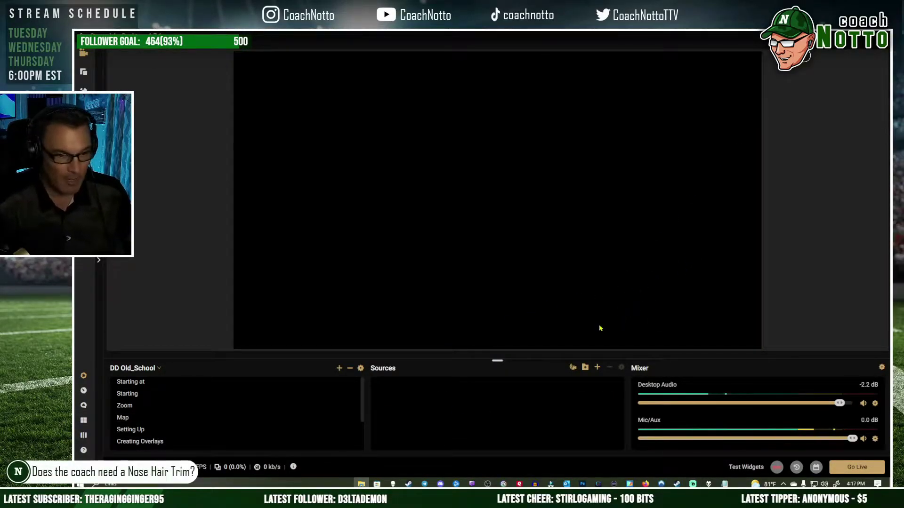
# Add a new Media Source named LoopingVideo to the empty scene.
pyautogui.click(596, 368)
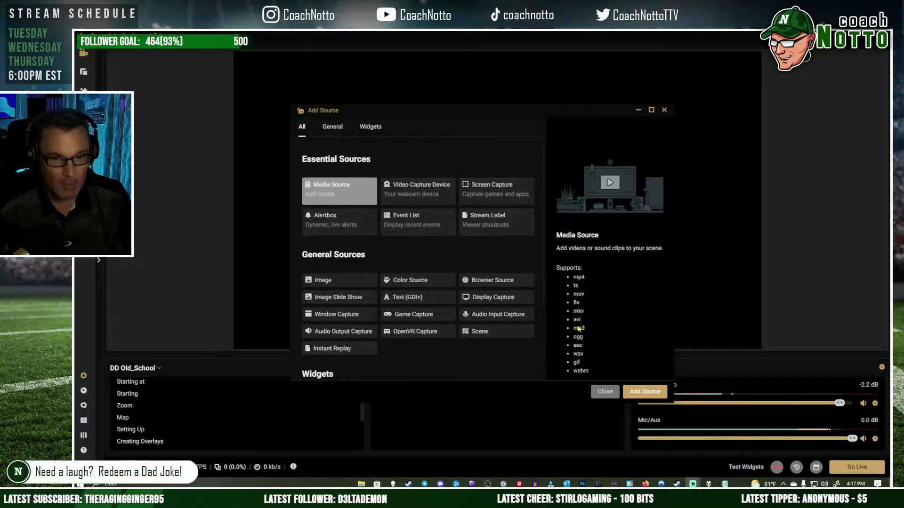
pyautogui.click(642, 392)
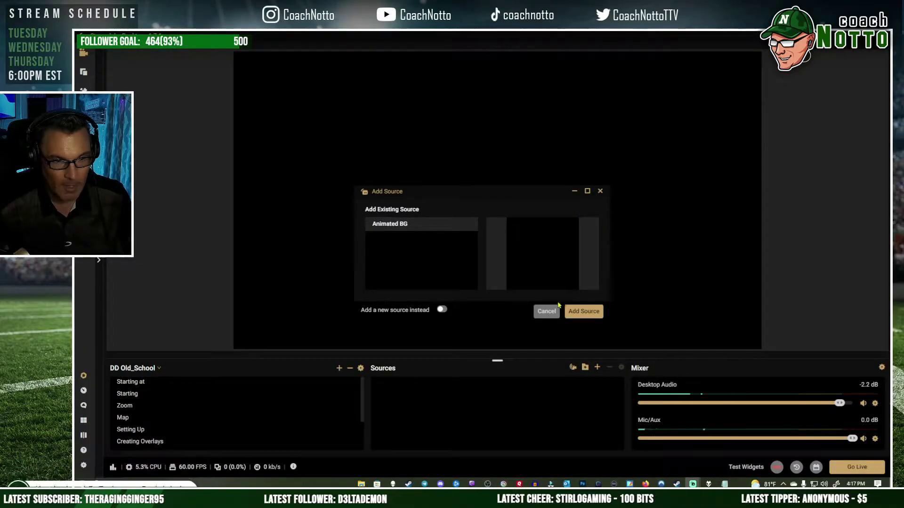
pyautogui.click(442, 310)
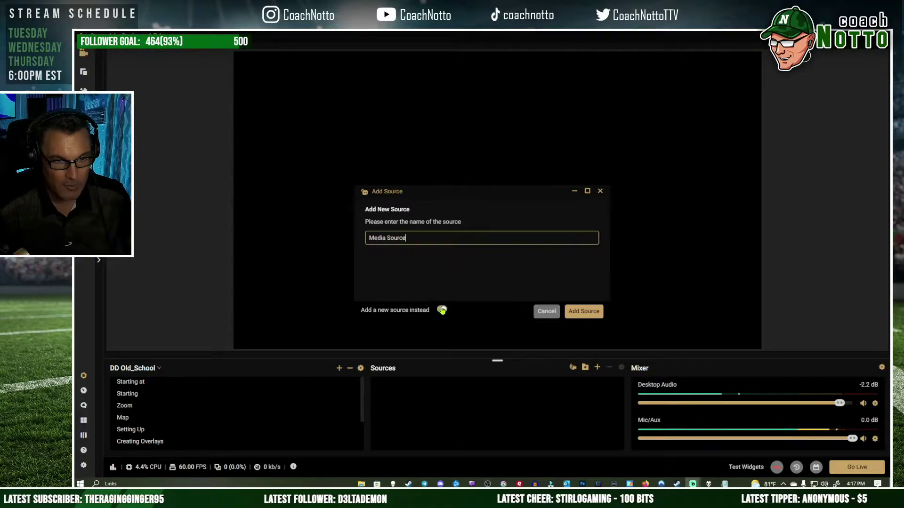
pyautogui.write('Loop')
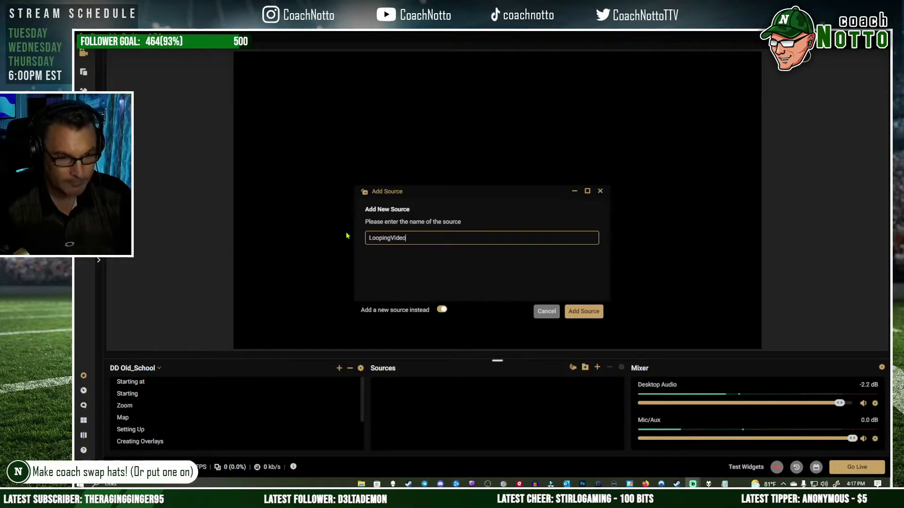
pyautogui.write('ingVideo')
pyautogui.press('Return')
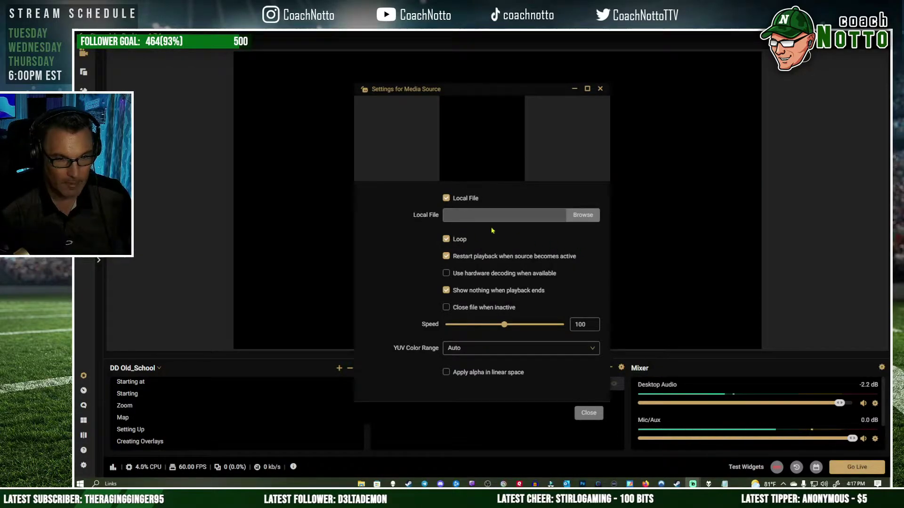
# Load TutBackgroundLoop from the Video folder on drive D as the LoopingVideo source's local file and close its settings.
pyautogui.click(574, 216)
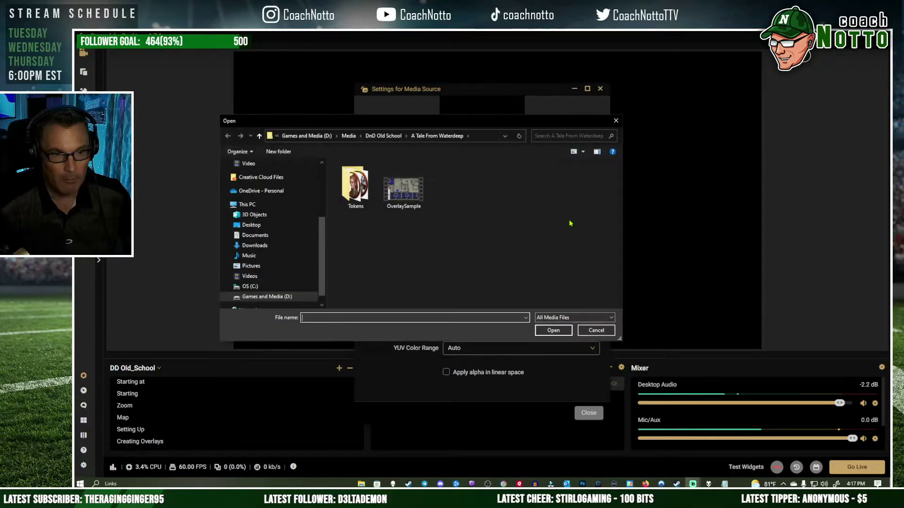
pyautogui.click(296, 297)
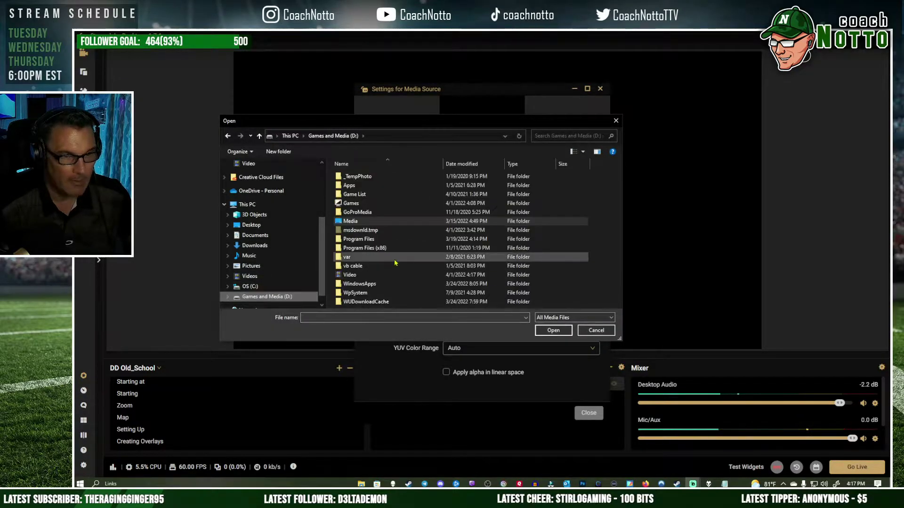
pyautogui.doubleClick(377, 258)
pyautogui.scroll(-5, 389, 269)
pyautogui.doubleClick(388, 303)
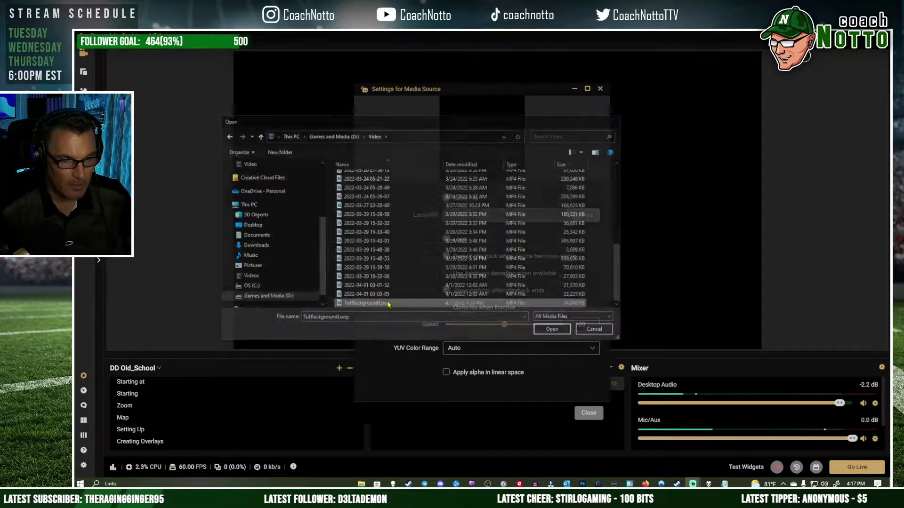
pyautogui.click(588, 413)
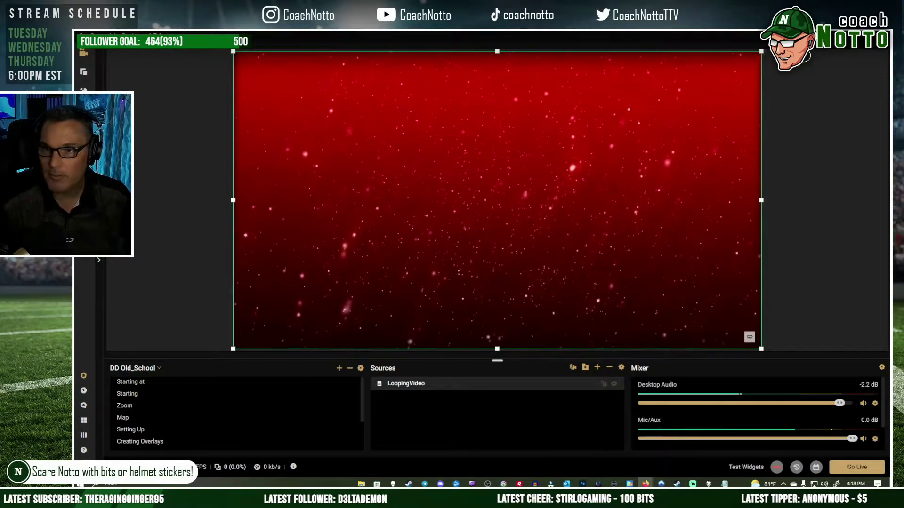
# Switch to Firefox, go to the Photopea website, and browse the Games and Media (D:) drive for an image to open.
pyautogui.hotkey('alt', 'Tab')
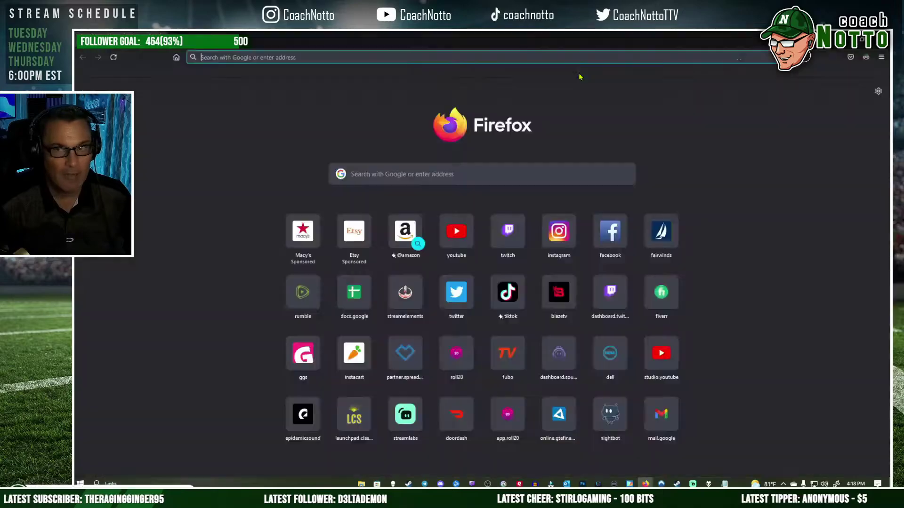
pyautogui.click(350, 57)
pyautogui.write('photopea')
pyautogui.press('Return')
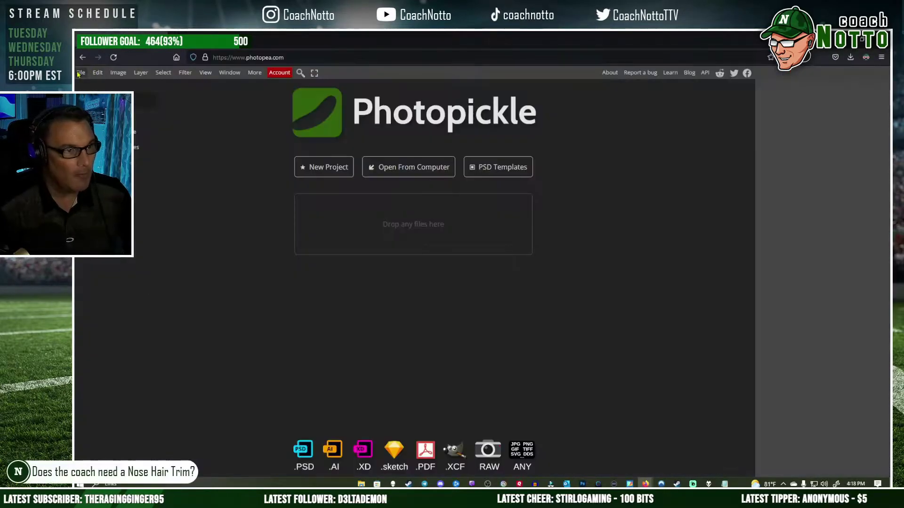
pyautogui.click(94, 98)
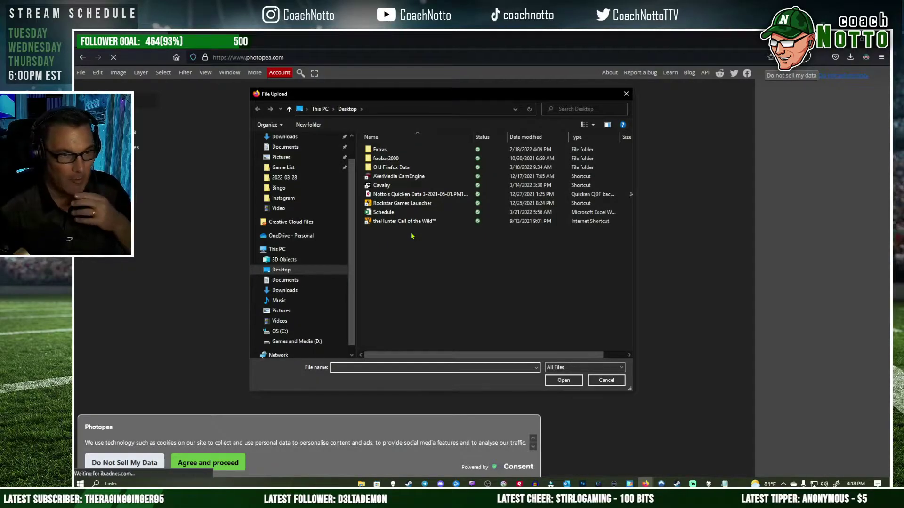
pyautogui.click(296, 341)
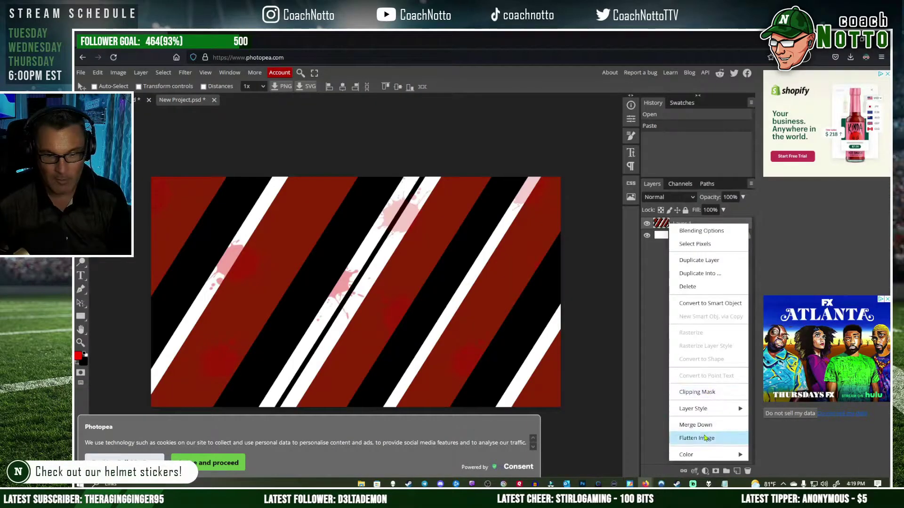
# Merge the striped layer into Background, duplicate the merged layer, and delete the original Background and the empty Layer 1.
pyautogui.click(706, 426)
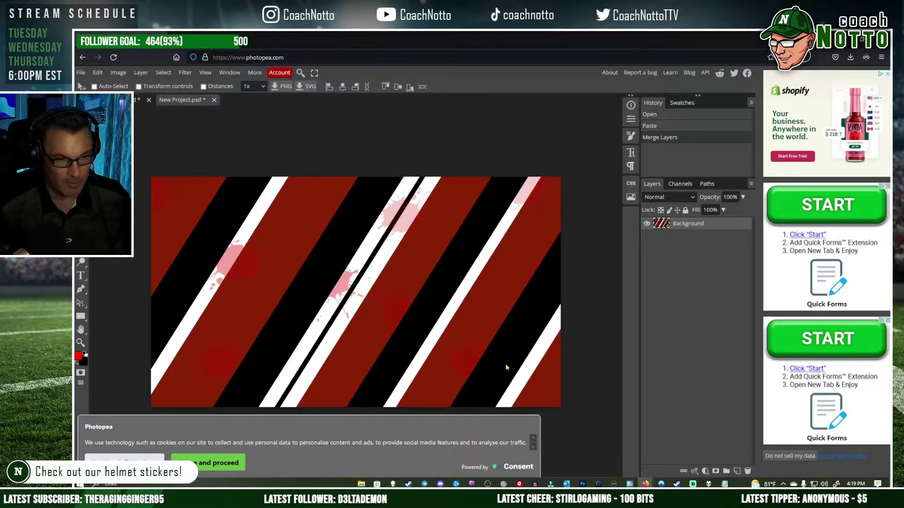
pyautogui.hotkey('ctrl', 'shift', 'n')
pyautogui.moveTo(688, 236); pyautogui.dragTo(737, 471)
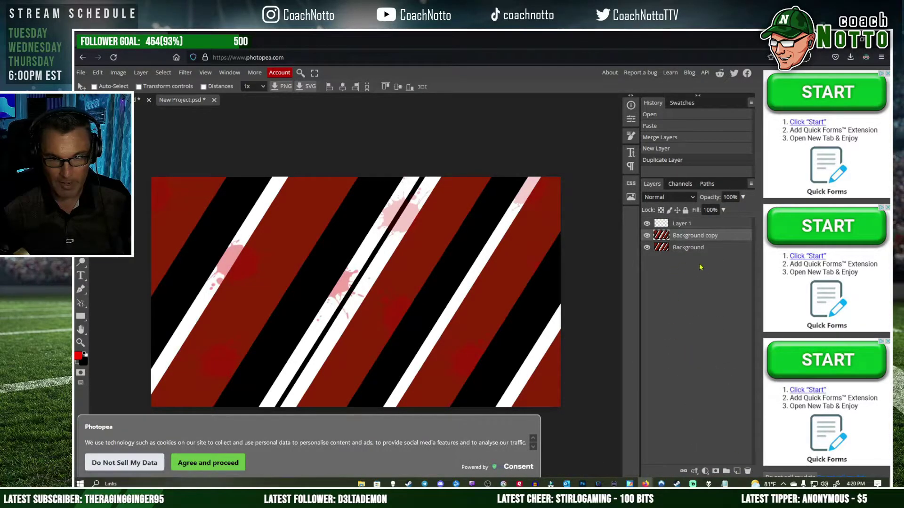
pyautogui.press('Delete')
pyautogui.moveTo(701, 272); pyautogui.dragTo(750, 476)
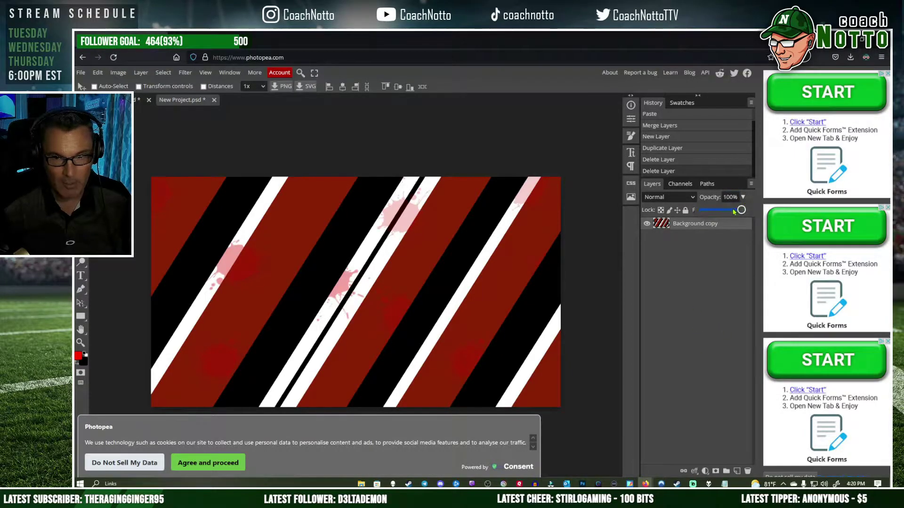
# Lower the Background copy layer's opacity to 70% and export the image as a PNG named DunnBG.
pyautogui.moveTo(741, 211); pyautogui.dragTo(729, 213)
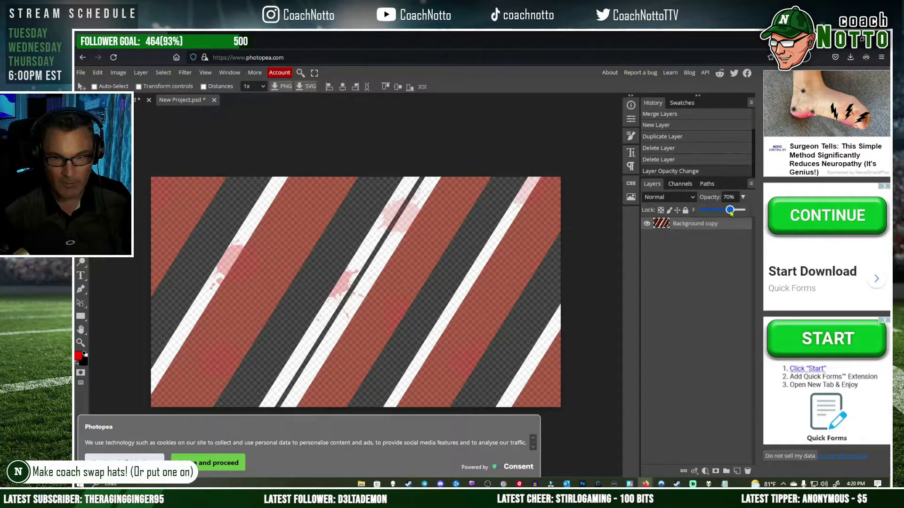
pyautogui.click(80, 72)
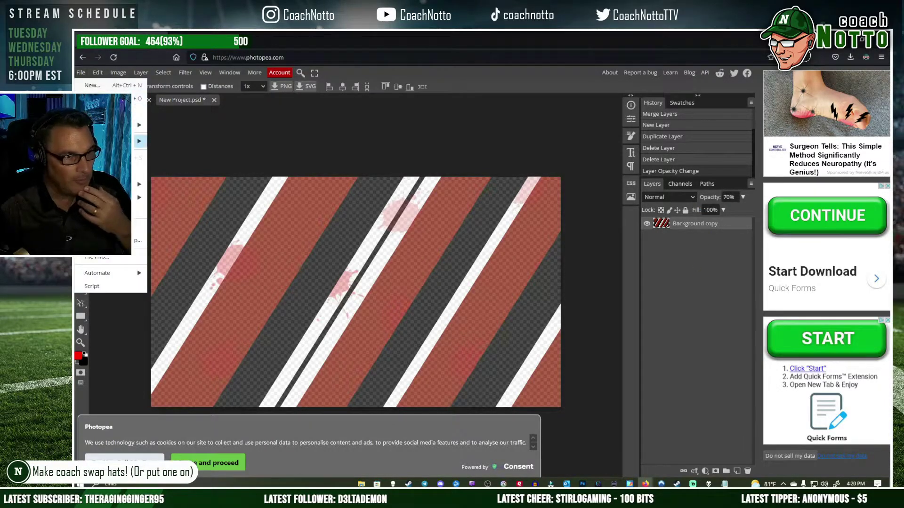
pyautogui.moveTo(118, 197)
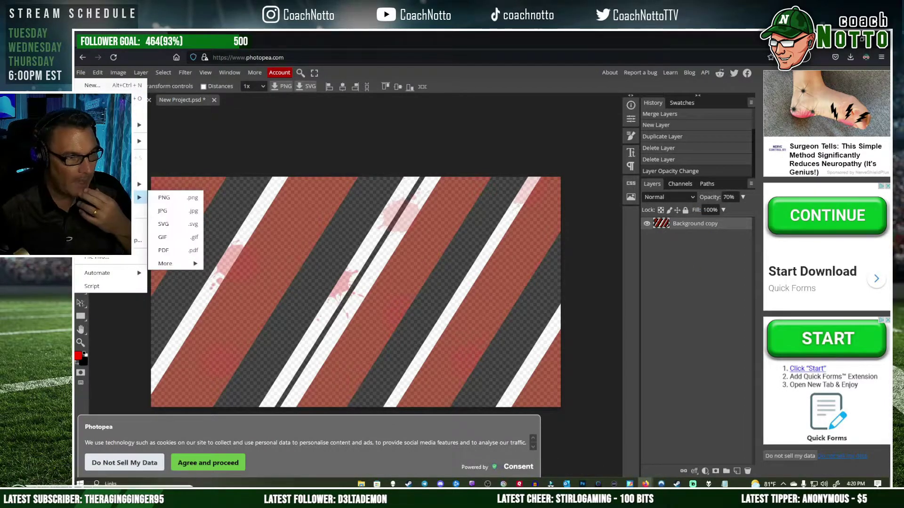
pyautogui.click(171, 198)
pyautogui.write('DunnBG')
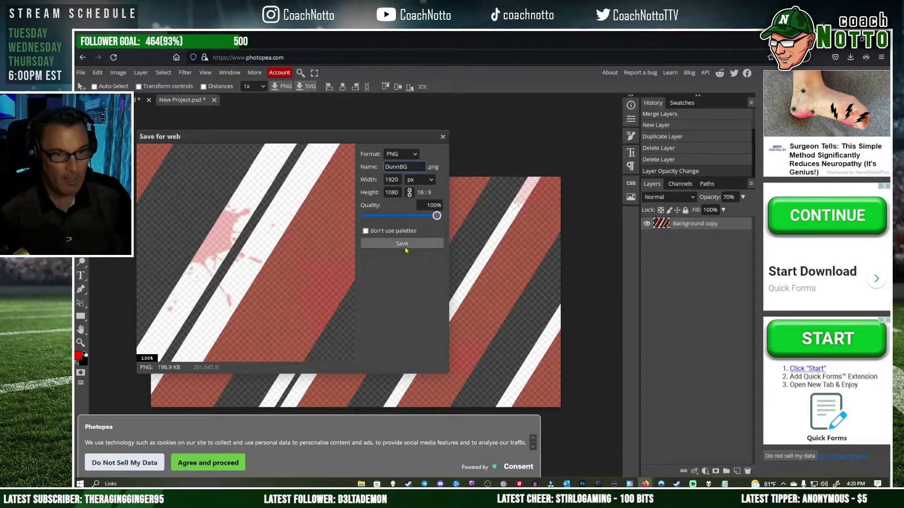
pyautogui.click(401, 244)
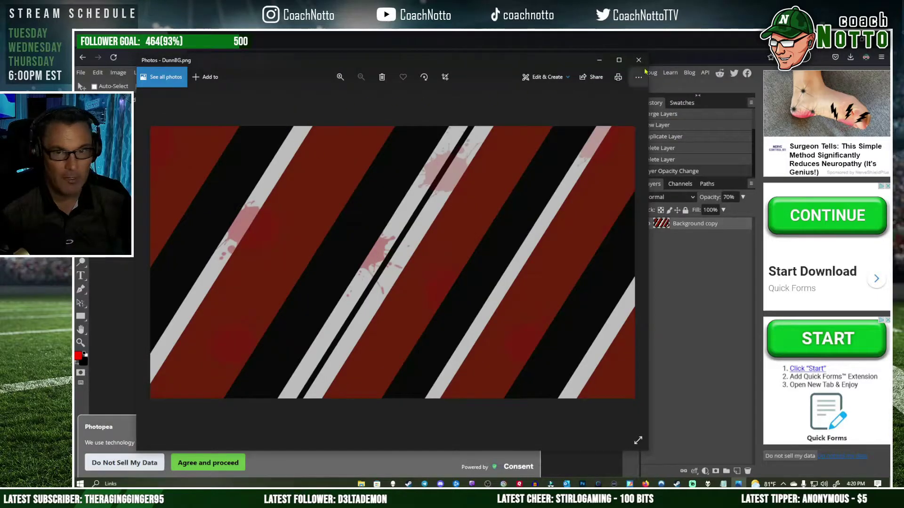
# Close the exported image's preview and show DunnBG.png in its download folder.
pyautogui.click(638, 60)
pyautogui.click(849, 57)
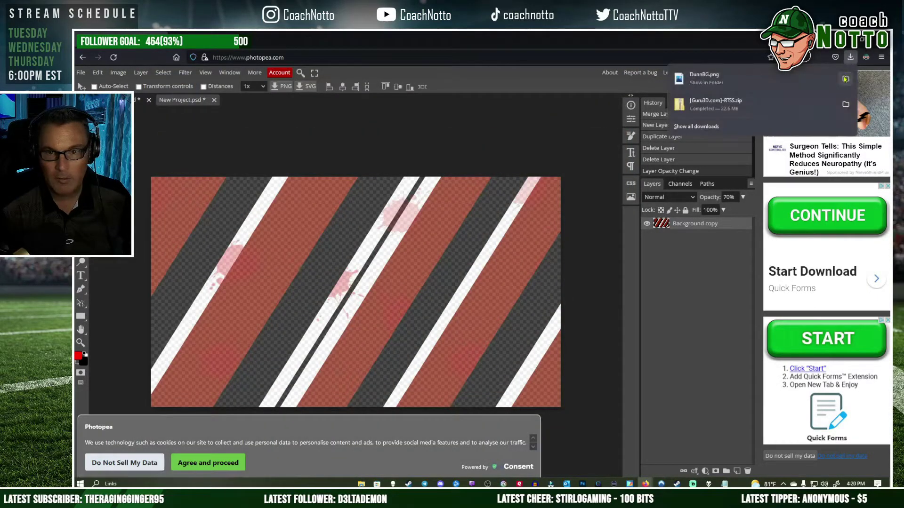
pyautogui.click(845, 80)
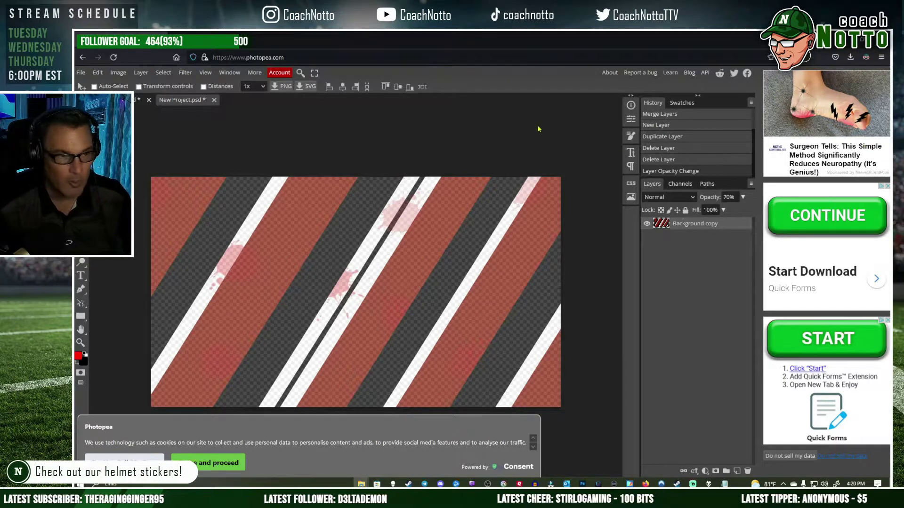
# Switch to Streamlabs Desktop and add a new Image source named BG Image to the scene.
pyautogui.hotkey('alt', 'Tab')
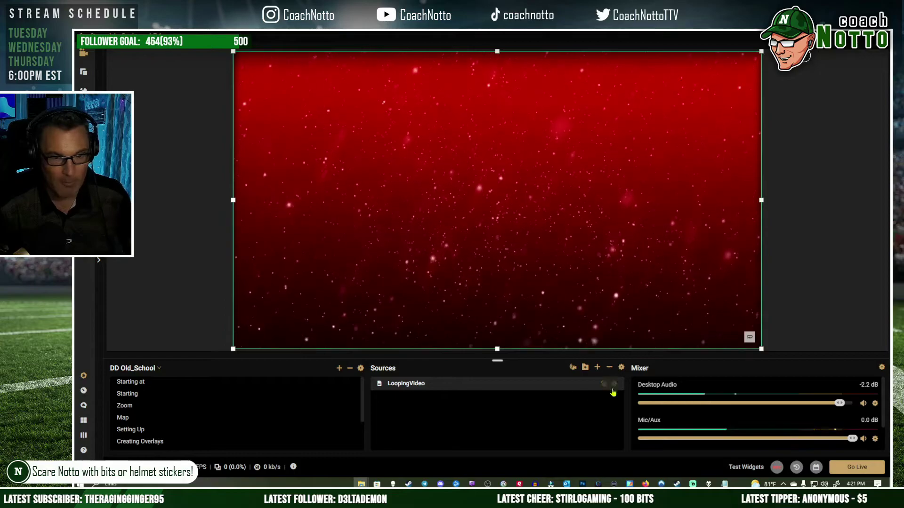
pyautogui.click(597, 368)
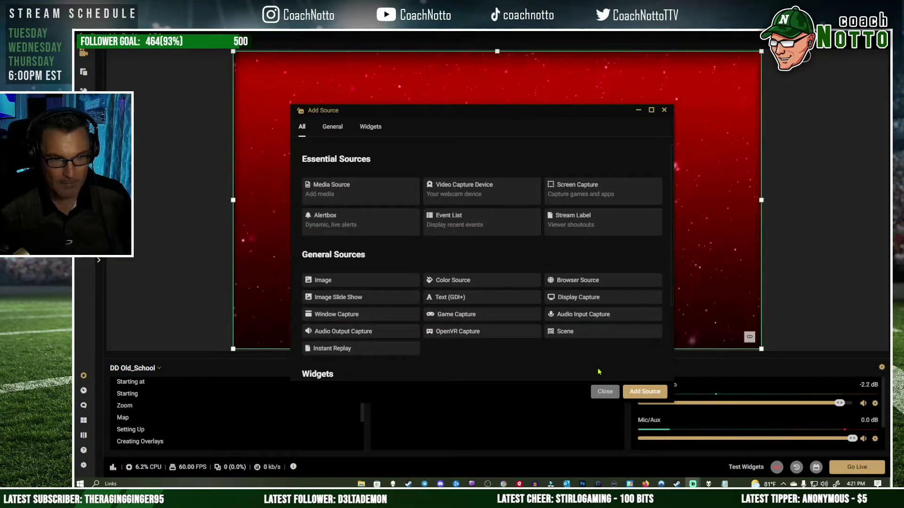
pyautogui.doubleClick(332, 280)
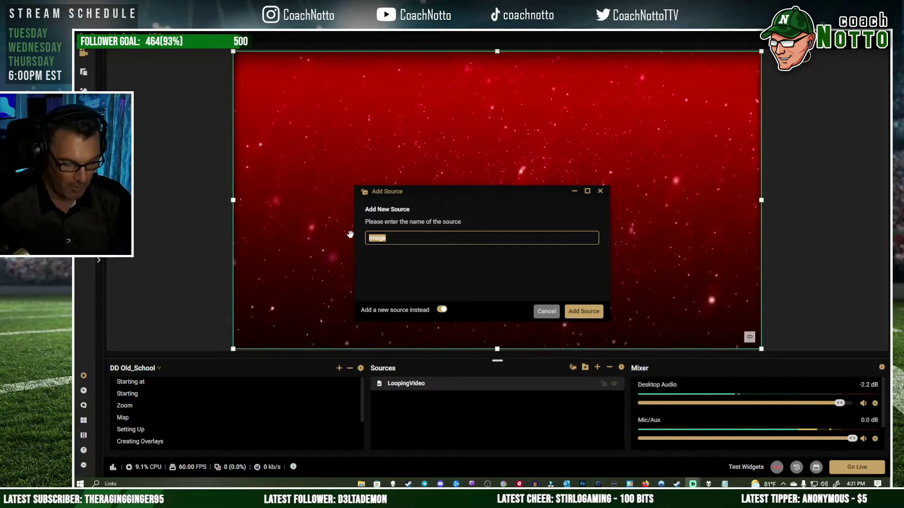
pyautogui.write('BG')
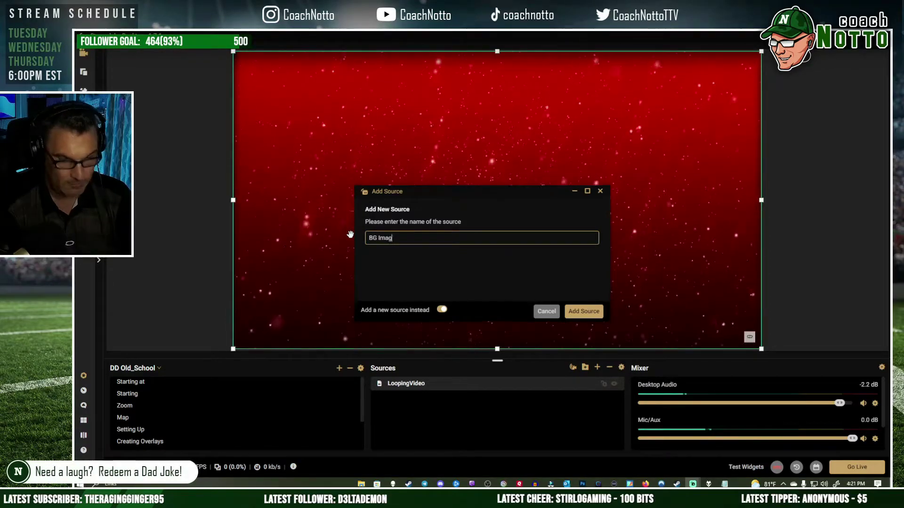
pyautogui.click(586, 312)
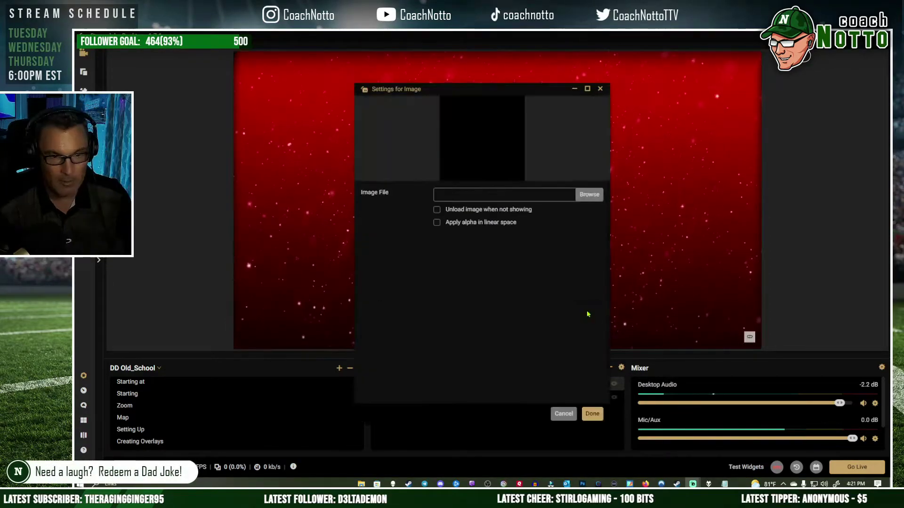
# Load DunnBG from the Downloads folder as the BG Image source's file and finish its settings.
pyautogui.click(590, 195)
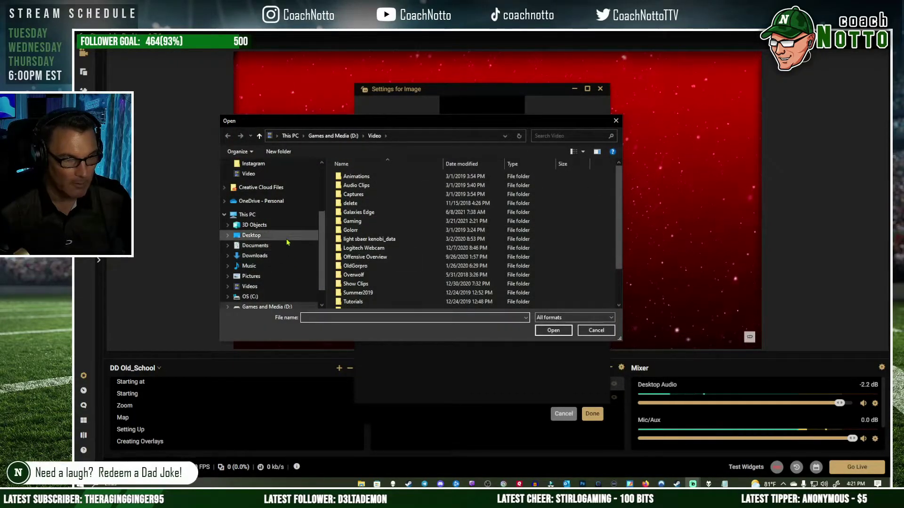
pyautogui.click(281, 260)
pyautogui.click(360, 209)
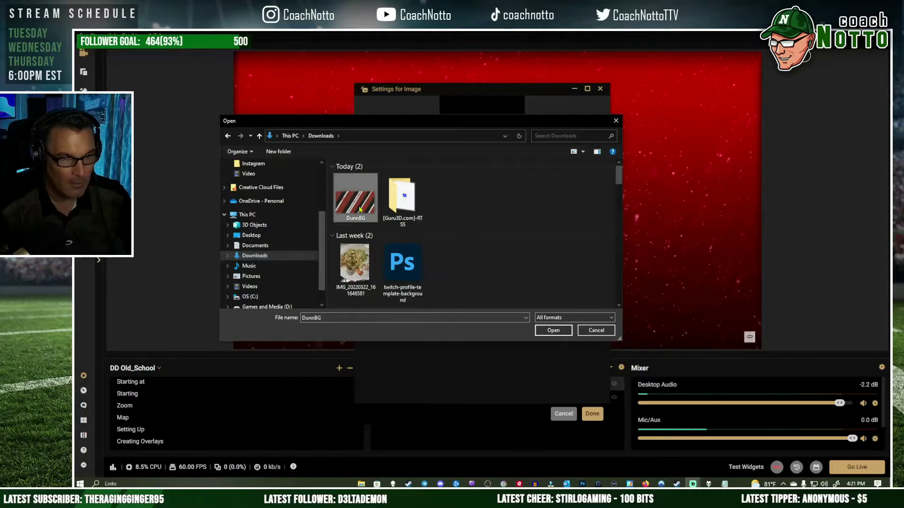
pyautogui.click(539, 332)
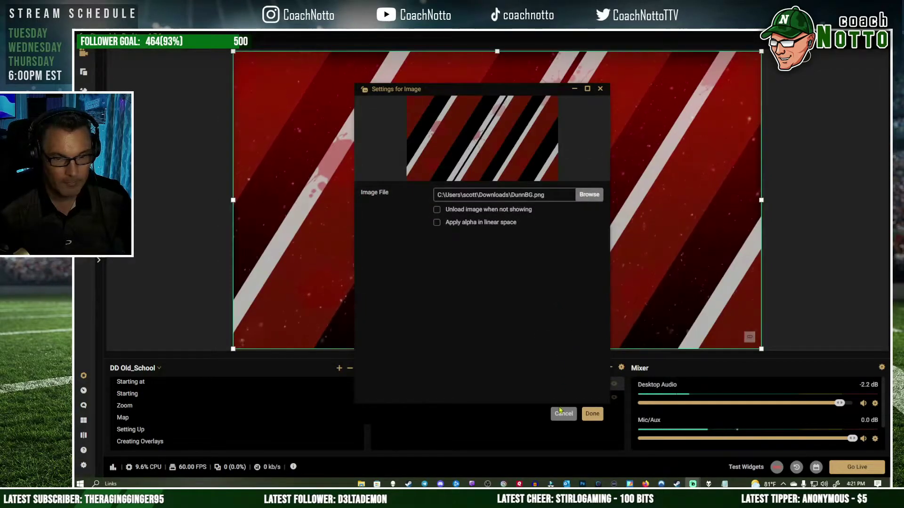
pyautogui.click(592, 414)
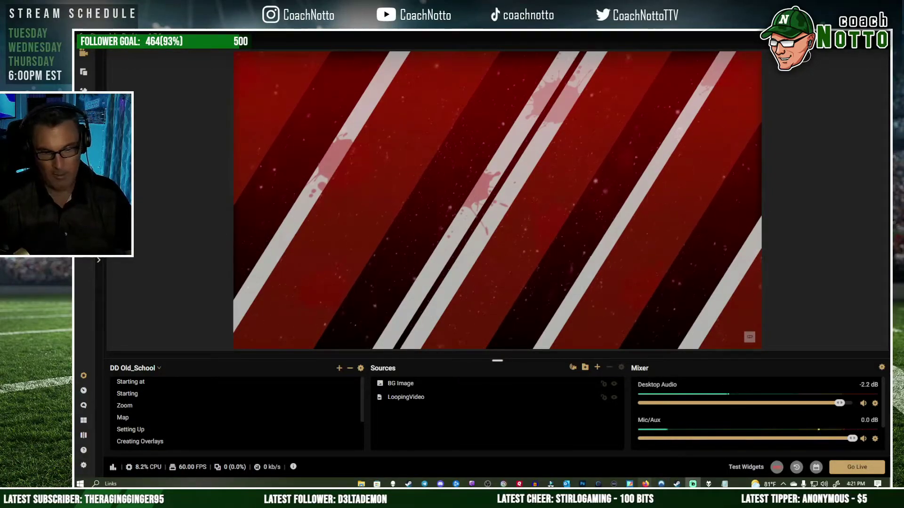
# Switch to Photopea and adjust the Background copy layer's opacity to 72%.
pyautogui.moveTo(645, 484)
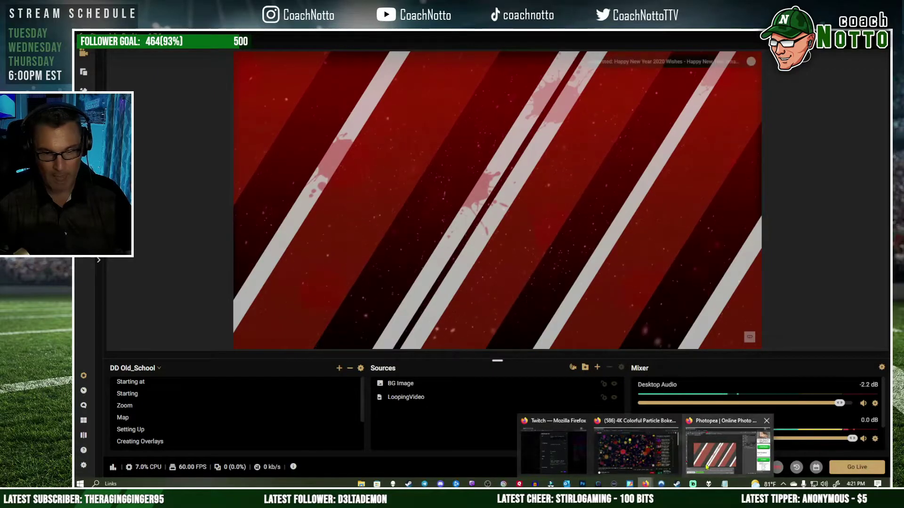
pyautogui.click(728, 446)
pyautogui.click(742, 198)
pyautogui.moveTo(732, 209)
pyautogui.mouseDown()
pyautogui.moveTo(724, 217)
pyautogui.moveTo(732, 218)
pyautogui.mouseUp()
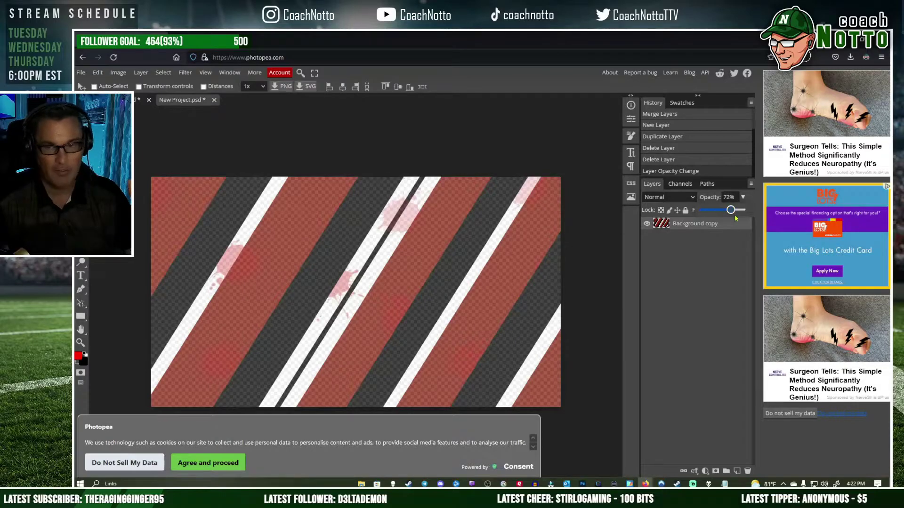
# Return to Streamlabs Desktop and add a new Image source named Dunn Logo.
pyautogui.hotkey('alt', 'Tab')
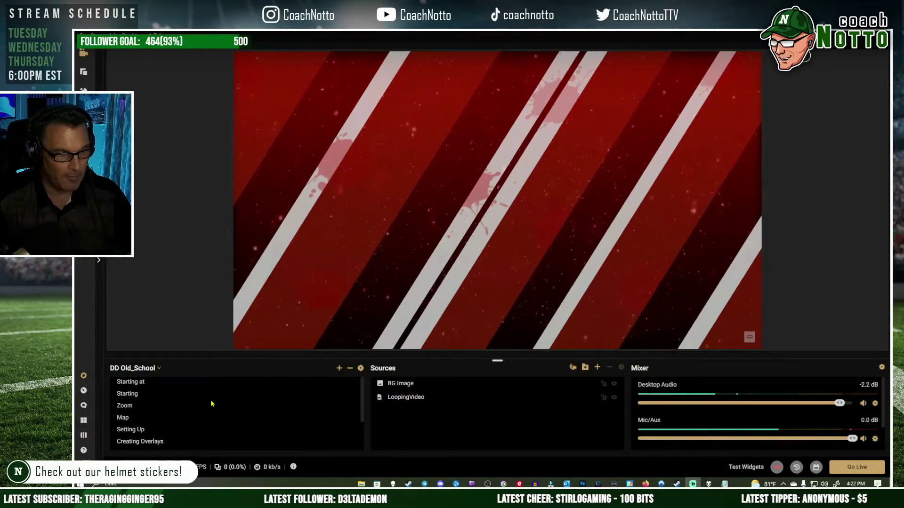
pyautogui.click(597, 367)
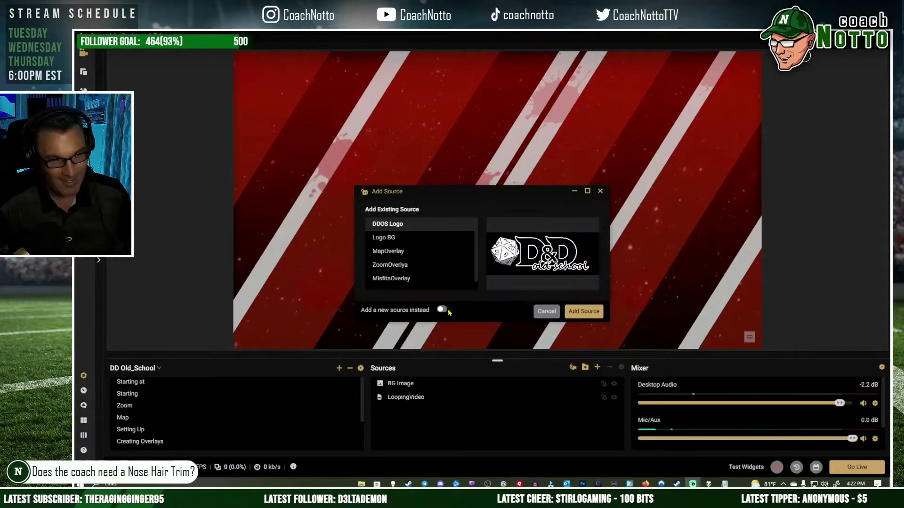
pyautogui.click(445, 312)
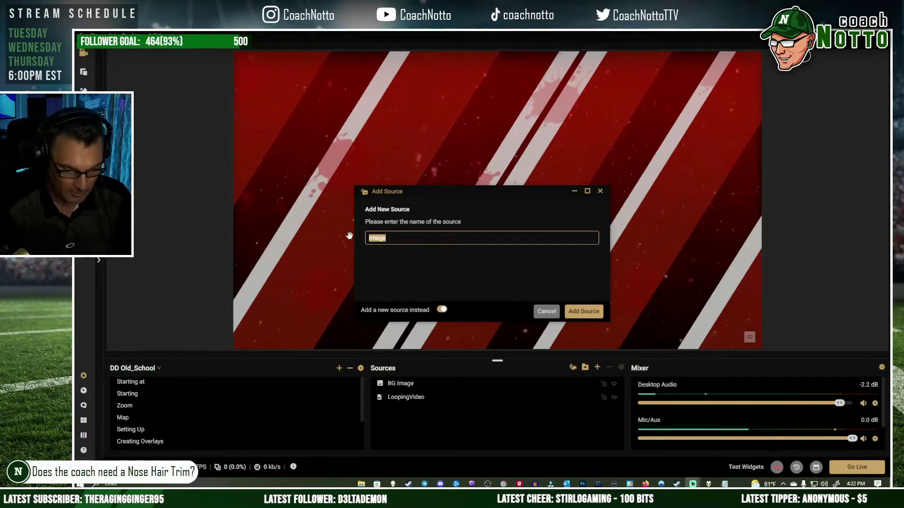
pyautogui.write('Dunn Logo')
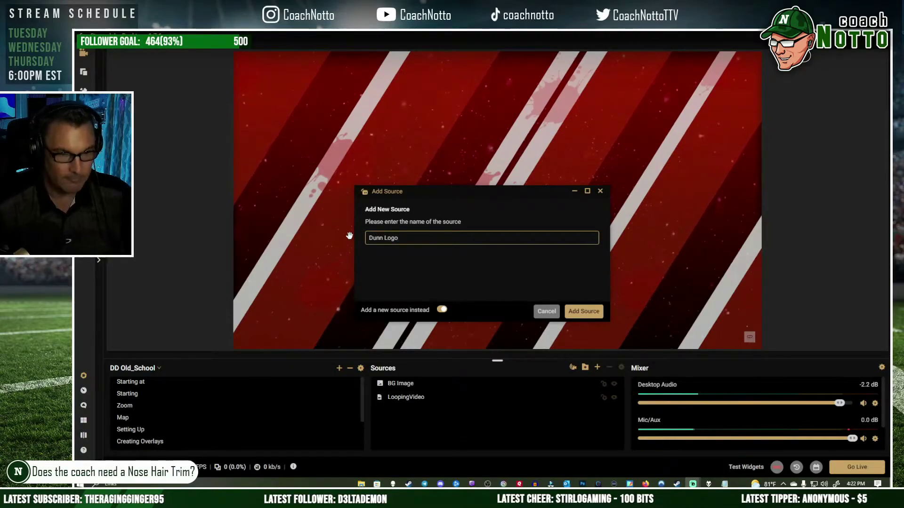
pyautogui.press('Return')
# Load the Dunn the Dad logo into the Dunn Logo source and center it horizontally, about 225 px below the canvas's upper edge.
pyautogui.click(589, 194)
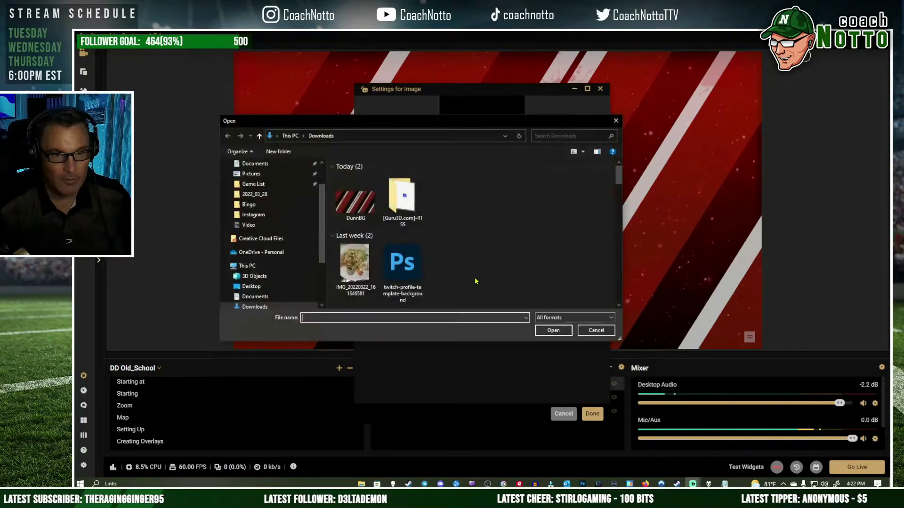
pyautogui.scroll(-3, 311, 215)
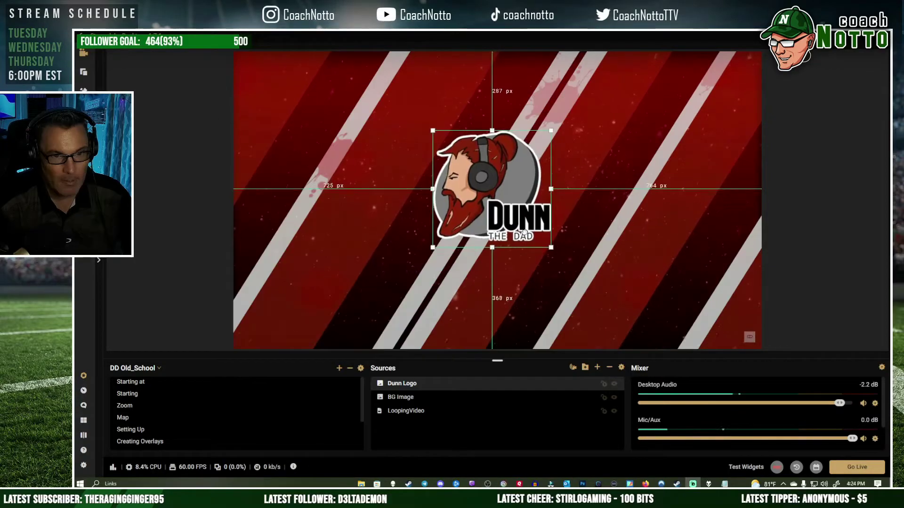
pyautogui.moveTo(527, 229); pyautogui.dragTo(529, 210)
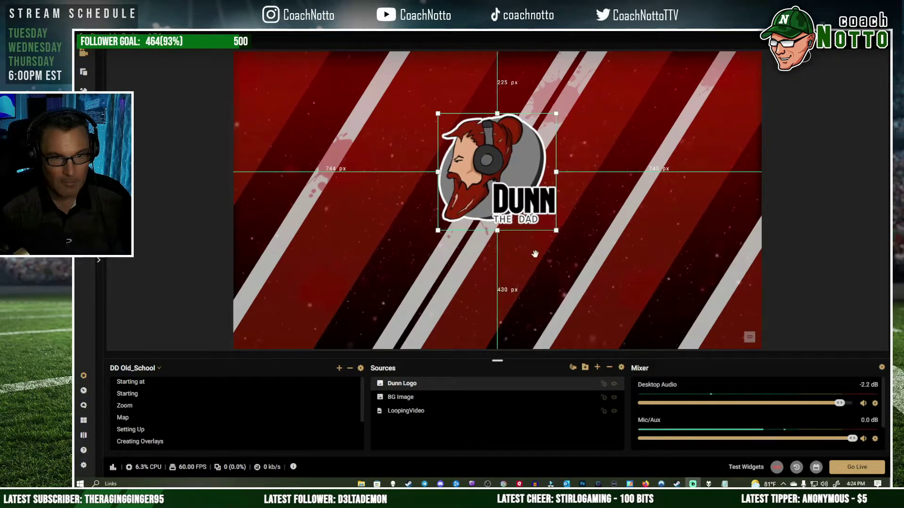
pyautogui.click(541, 261)
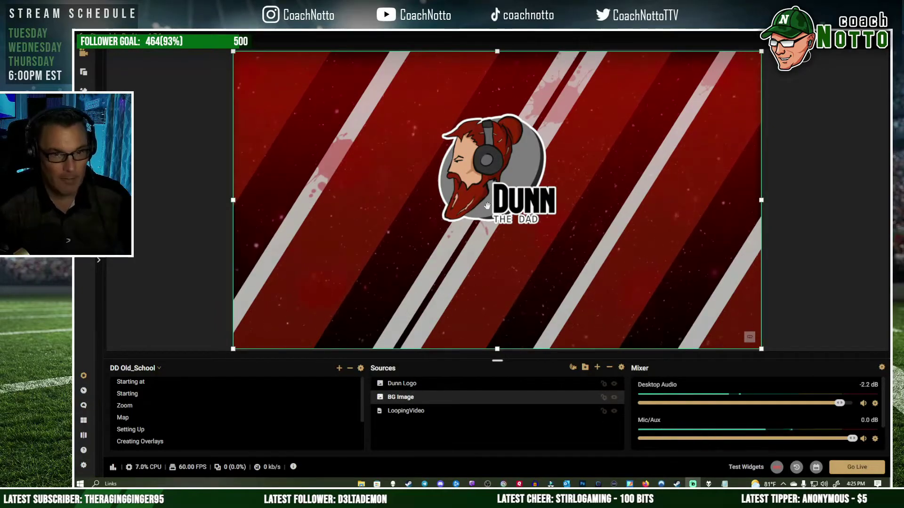
# Add a new Text (GDI+) source named Starting Soon to the scene.
pyautogui.click(597, 368)
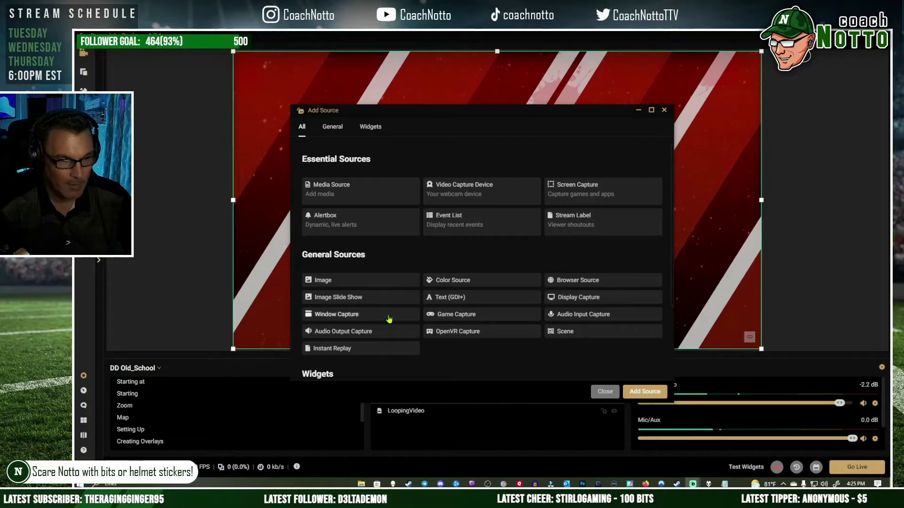
pyautogui.doubleClick(449, 297)
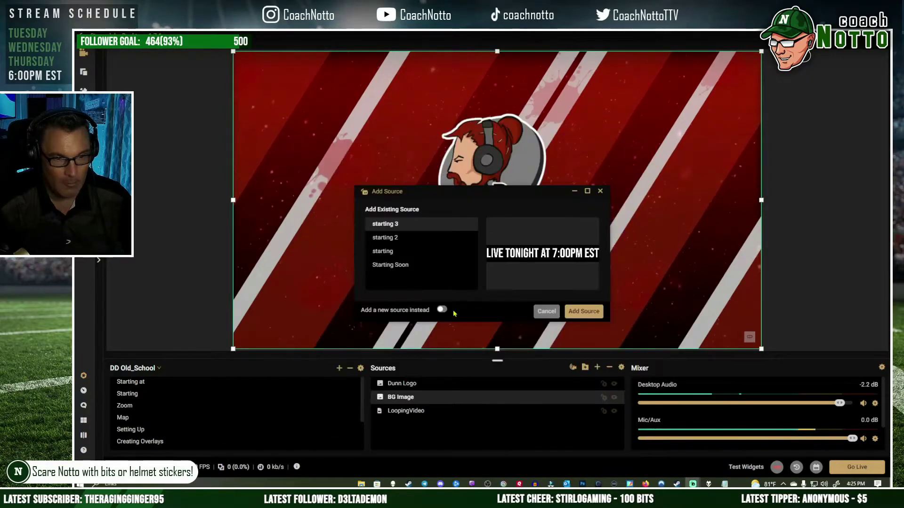
pyautogui.click(441, 310)
pyautogui.moveTo(399, 240); pyautogui.dragTo(350, 237)
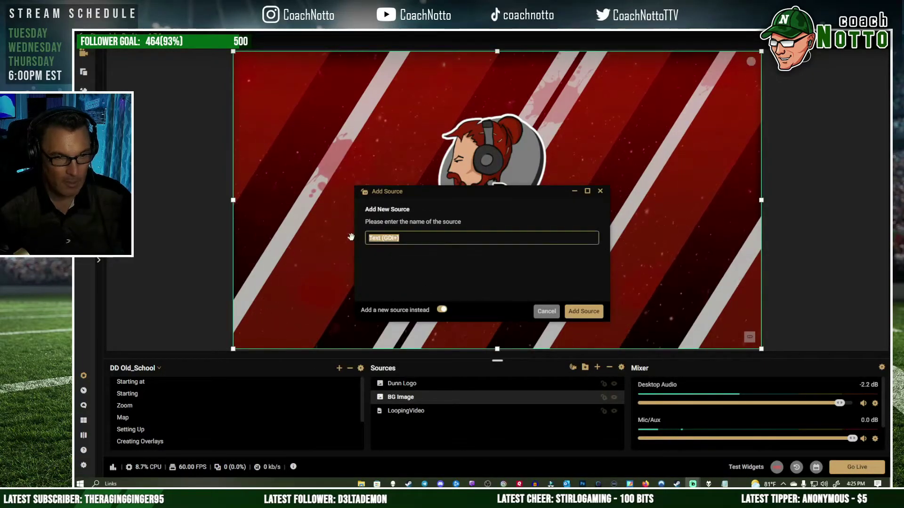
pyautogui.write('Starting Soon')
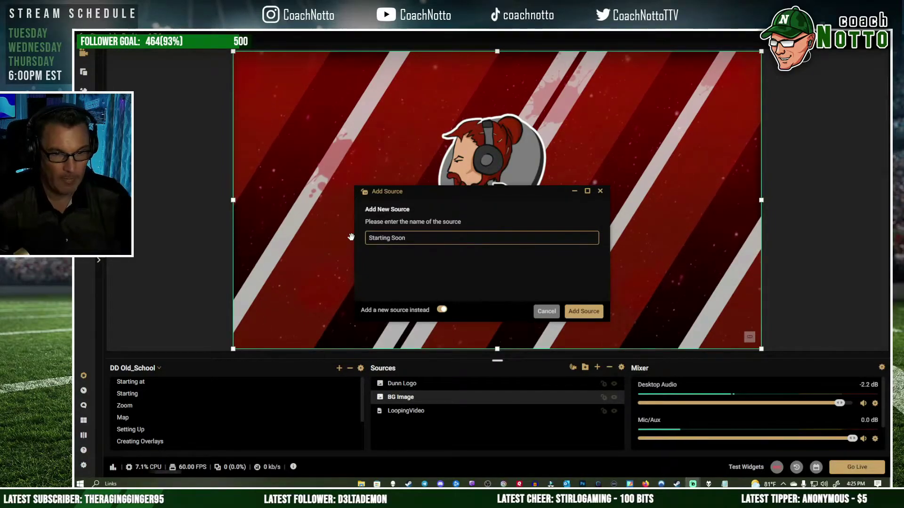
pyautogui.press('Return')
# Enter "The Stream is Starting" as the Starting Soon source's text.
pyautogui.write('The')
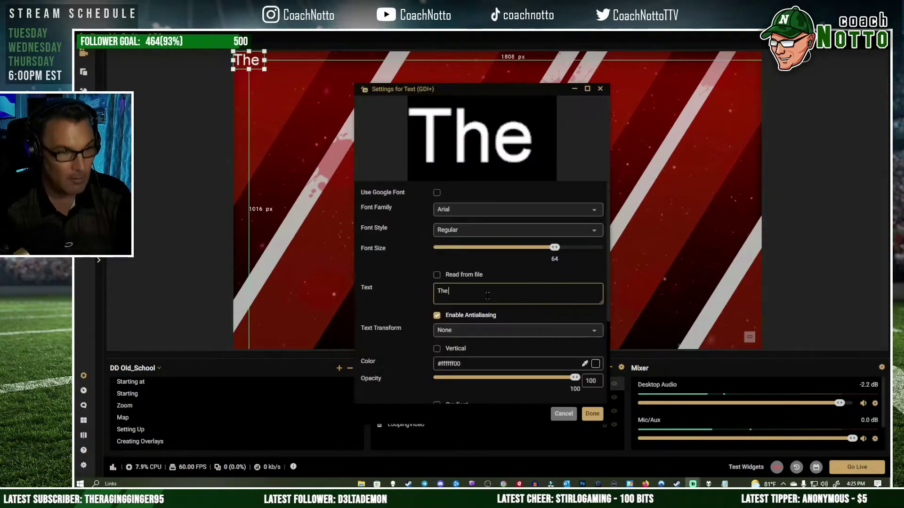
pyautogui.write(' Stre')
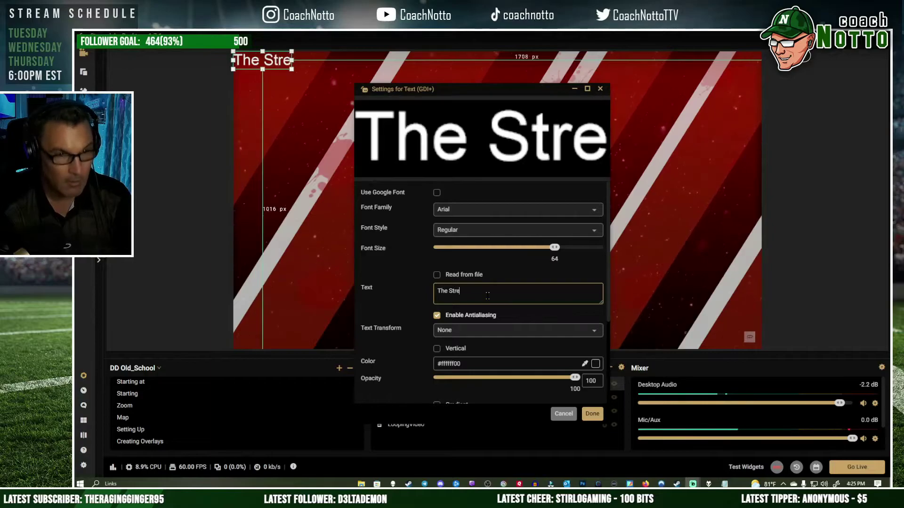
pyautogui.write('am is ')
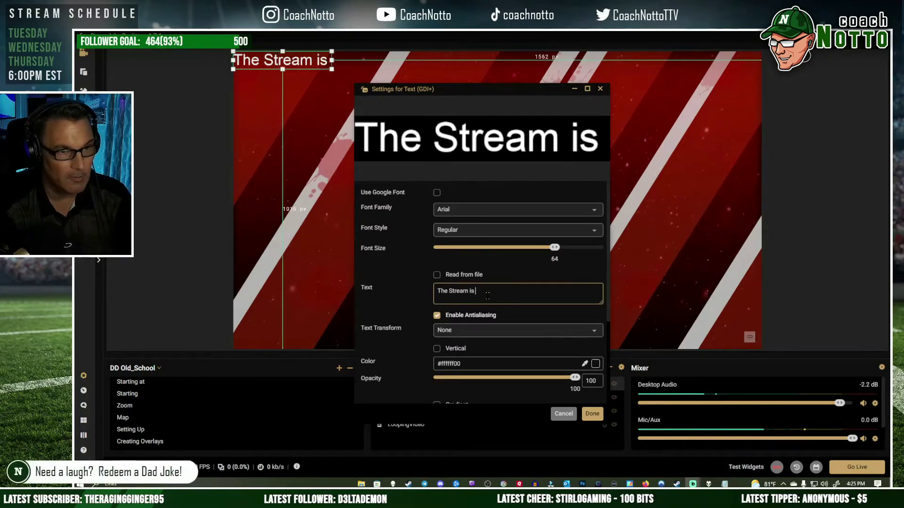
pyautogui.write('Starting')
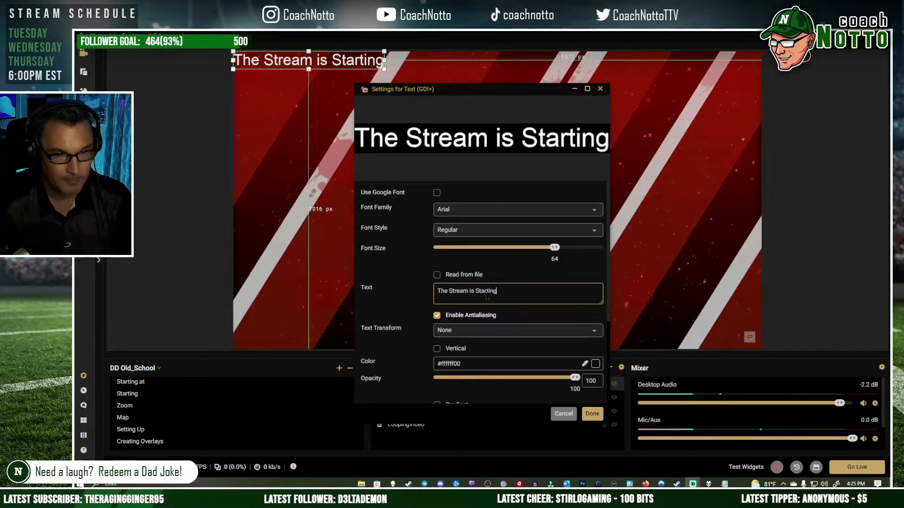
# Change the text's font family to Furore.
pyautogui.click(494, 210)
pyautogui.click(494, 209)
pyautogui.click(494, 209)
pyautogui.scroll(-3, 510, 282)
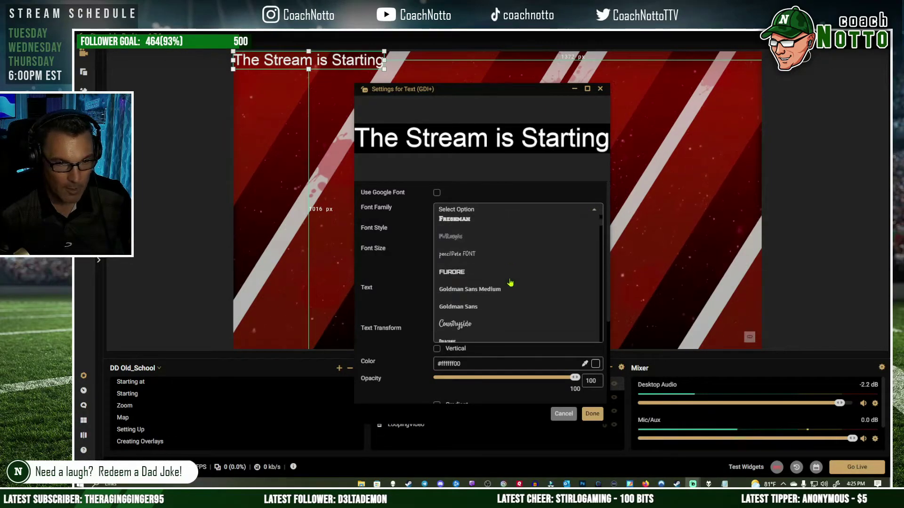
pyautogui.click(508, 273)
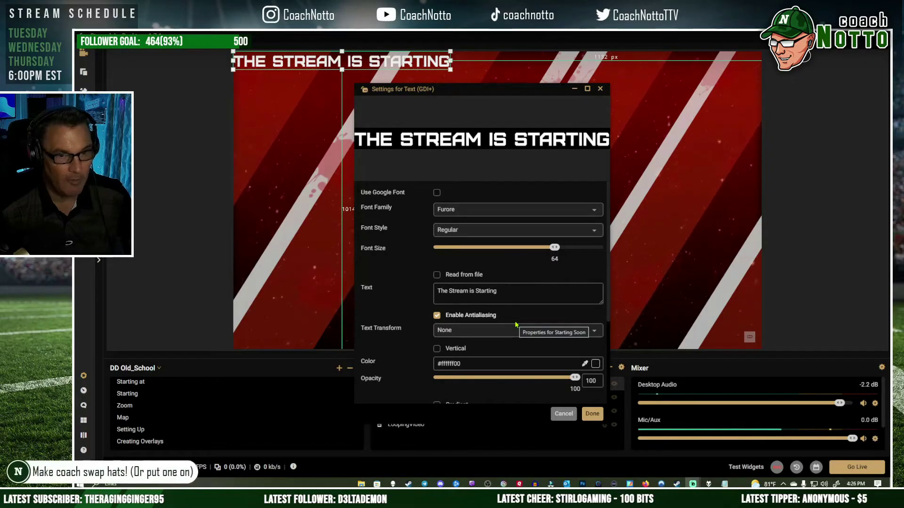
# Enable the text outline and set its size to 5.
pyautogui.scroll(-3, 516, 324)
pyautogui.scroll(-2, 515, 325)
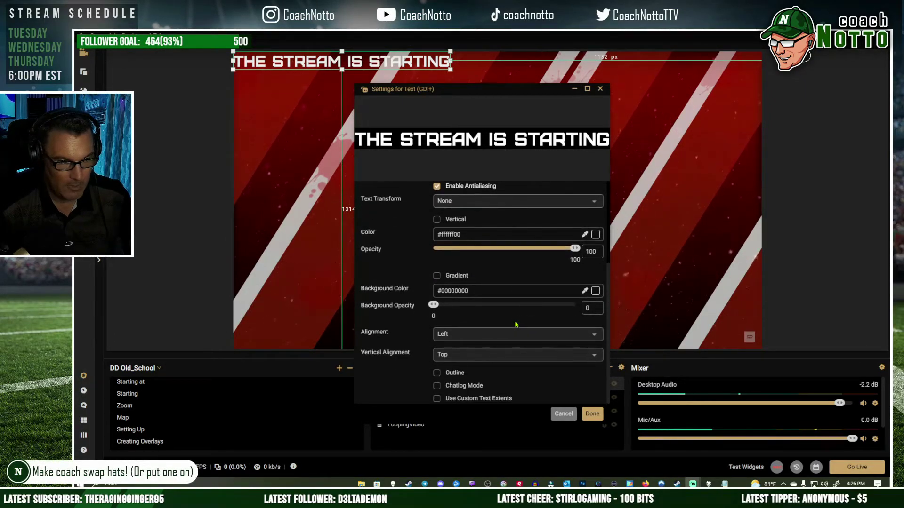
pyautogui.click(455, 373)
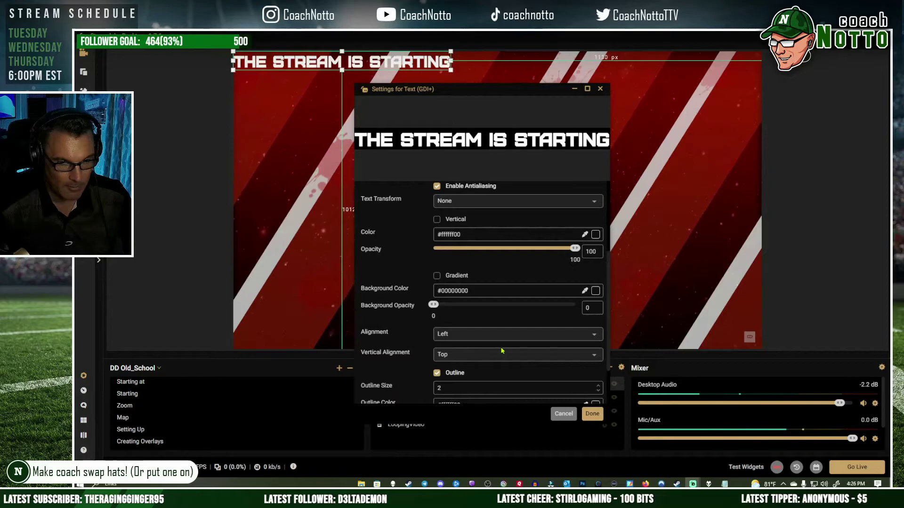
pyautogui.scroll(-2, 502, 351)
pyautogui.click(597, 326)
pyautogui.click(598, 327)
pyautogui.click(598, 326)
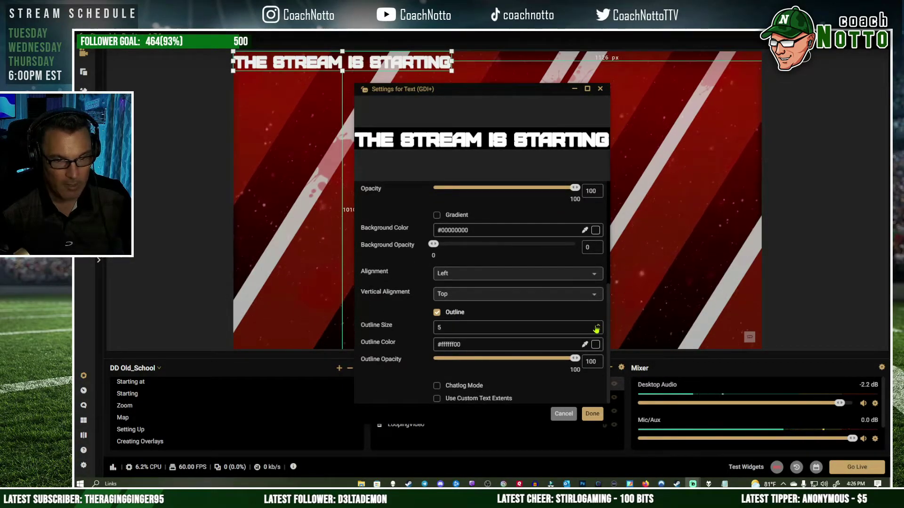
# Make the text outline black (#000000ff) with a size of 14 and finish the source's settings.
pyautogui.click(595, 345)
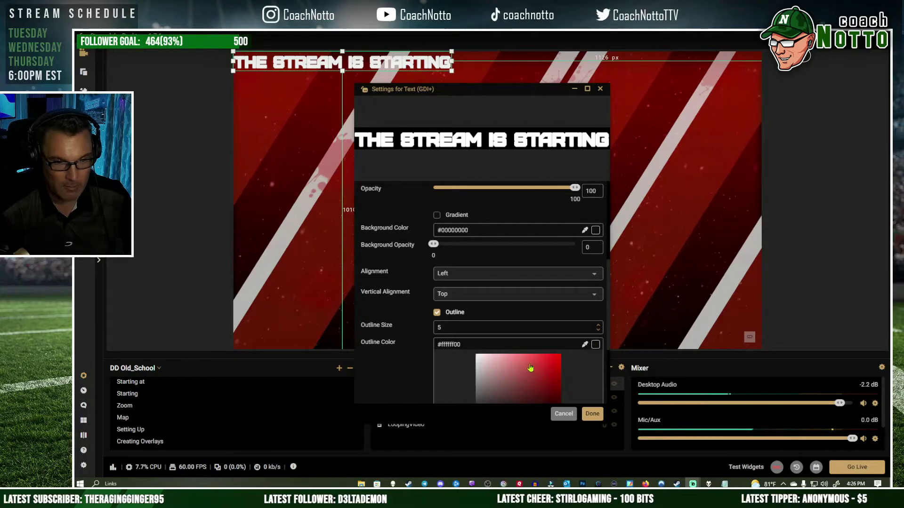
pyautogui.scroll(-3, 530, 368)
pyautogui.click(488, 329)
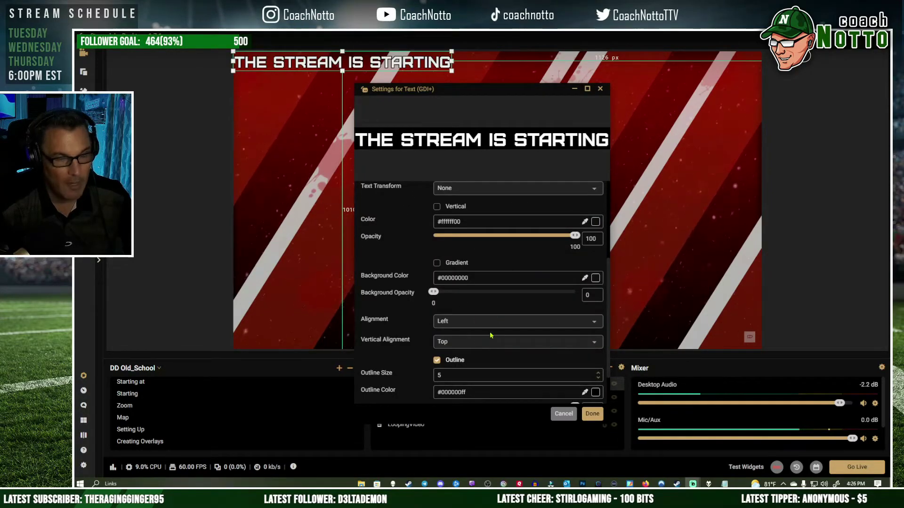
pyautogui.click(597, 373)
pyautogui.click(597, 373)
pyautogui.click(598, 373)
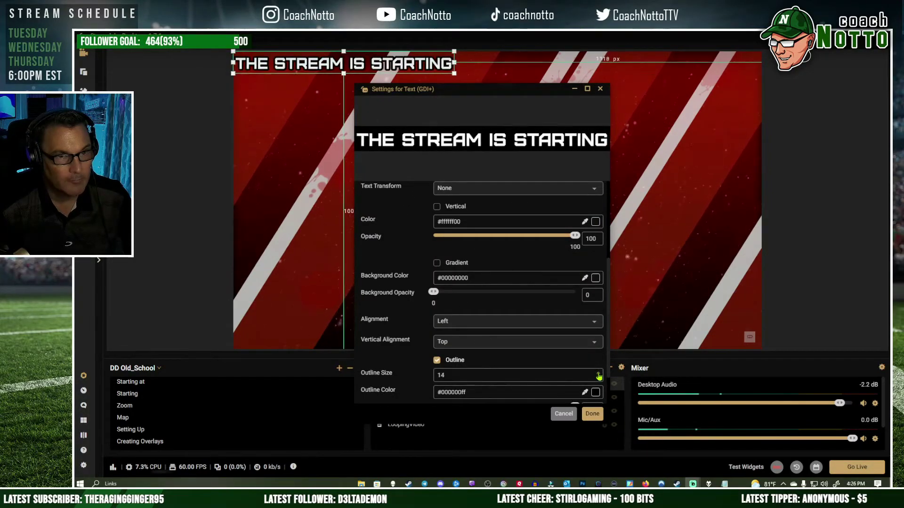
pyautogui.click(591, 414)
# Set the text's font size to 96 and center it below the logo, about 212 px above the canvas's lower edge.
pyautogui.moveTo(416, 72); pyautogui.dragTo(568, 289)
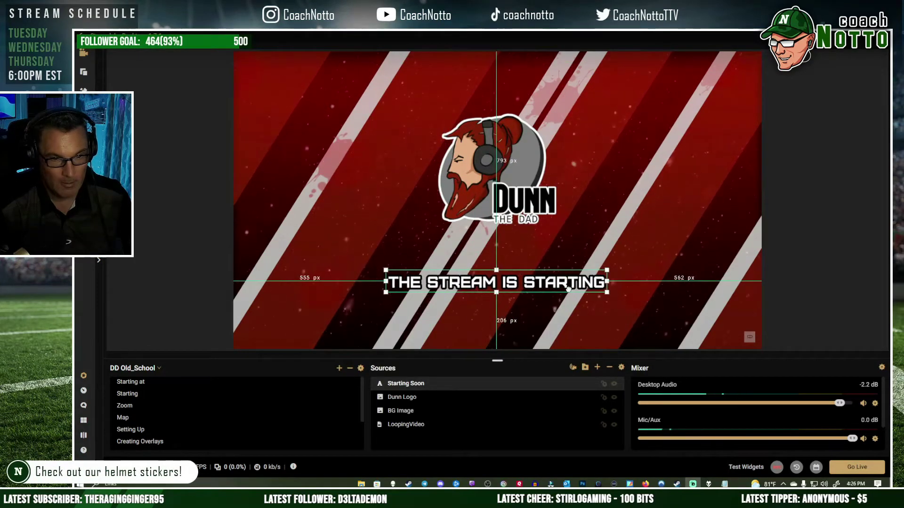
pyautogui.doubleClick(568, 289)
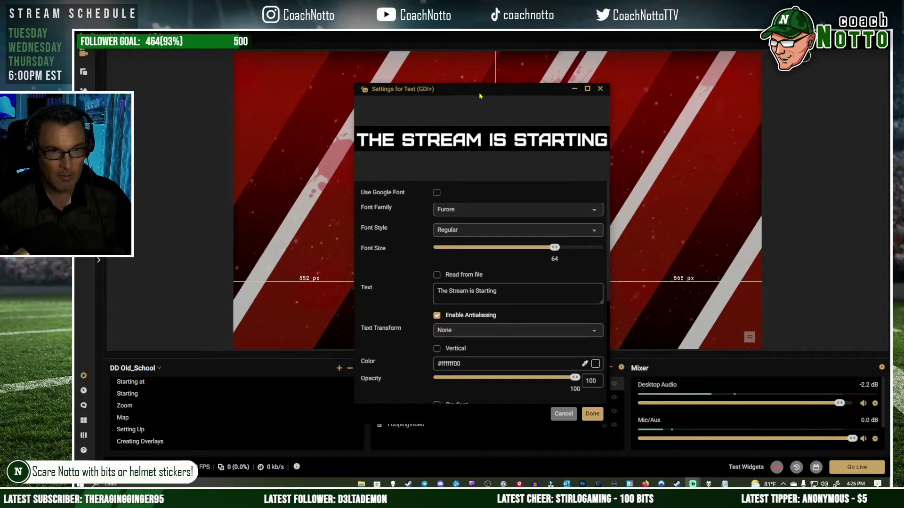
pyautogui.moveTo(479, 94); pyautogui.dragTo(675, 106)
pyautogui.moveTo(750, 260); pyautogui.dragTo(774, 259)
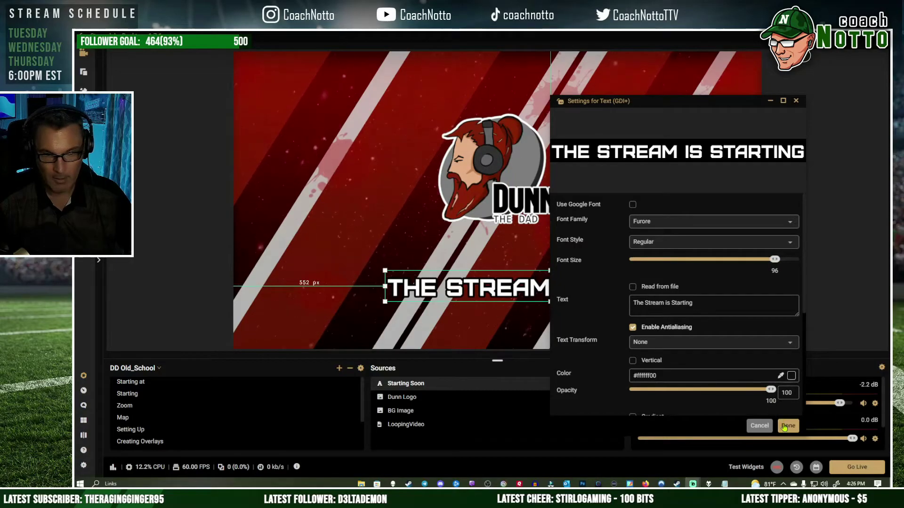
pyautogui.click(787, 426)
pyautogui.moveTo(579, 293); pyautogui.dragTo(524, 282)
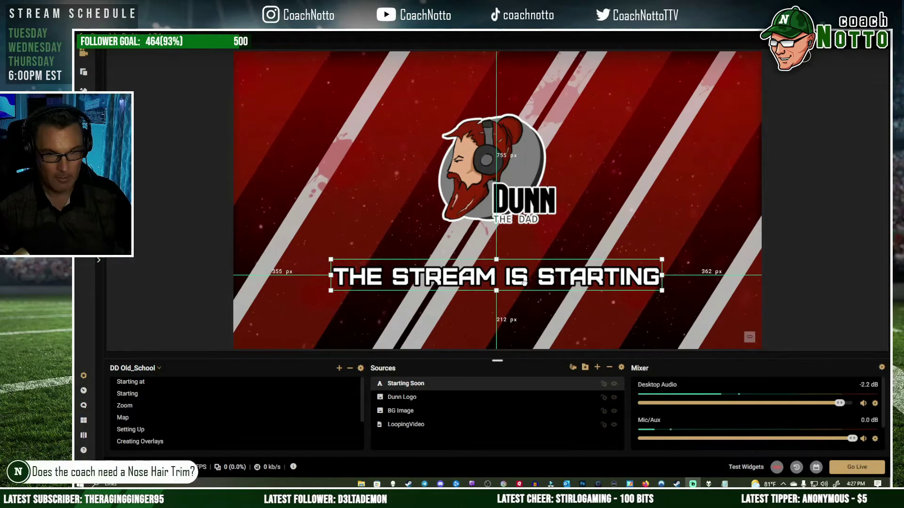
pyautogui.click(554, 238)
pyautogui.click(165, 288)
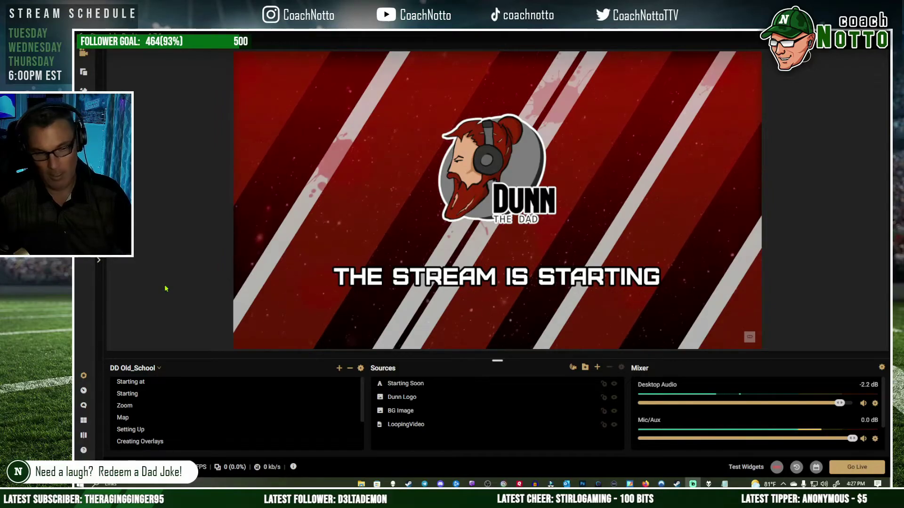
# Duplicate the Tutorial Starting Soon scene as Tutorial Be Right Back.
pyautogui.scroll(-3, 235, 404)
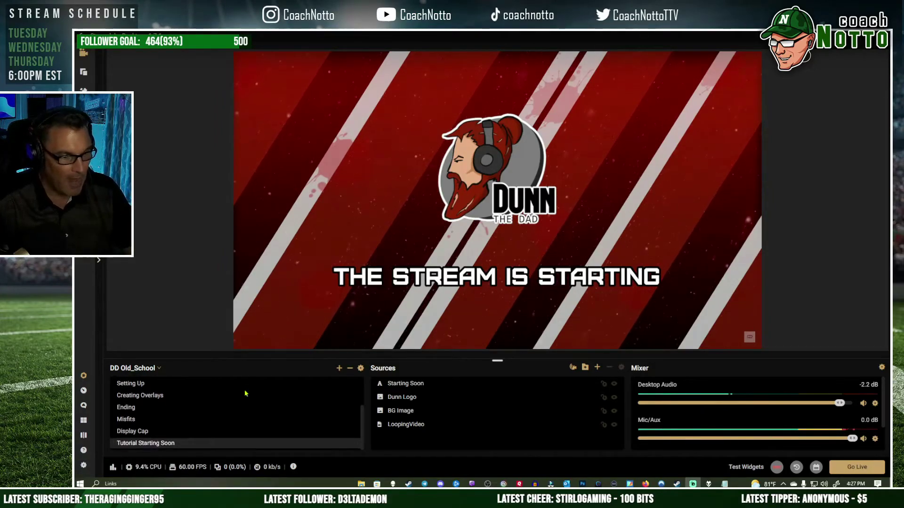
pyautogui.rightClick(173, 448)
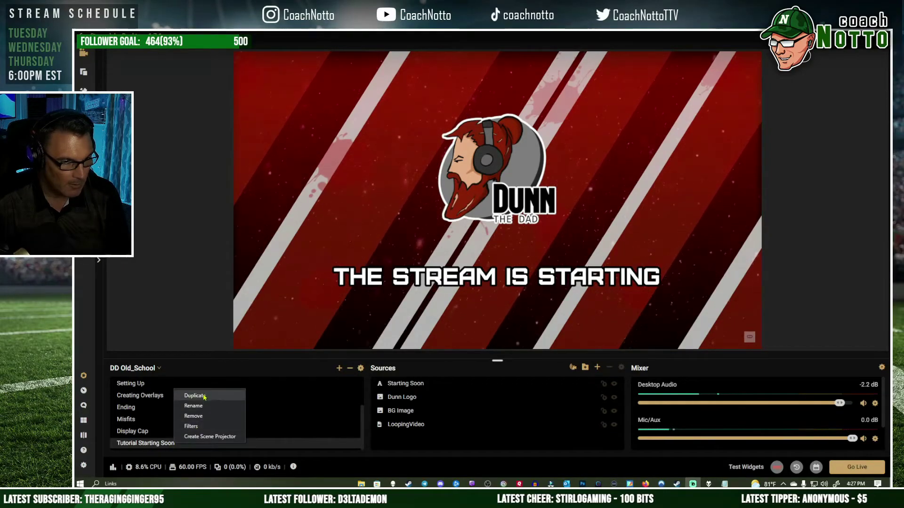
pyautogui.click(201, 400)
pyautogui.moveTo(438, 244); pyautogui.dragTo(433, 246)
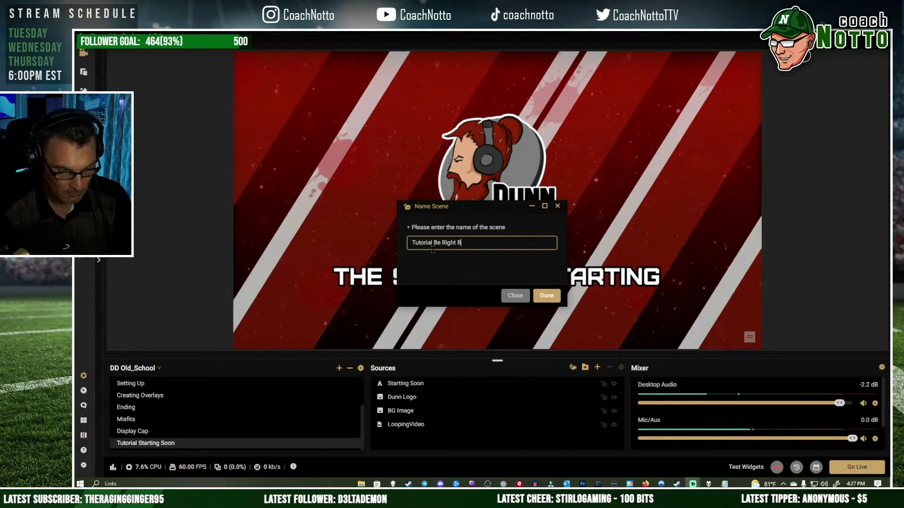
pyautogui.write('Be Right Back')
pyautogui.press('Return')
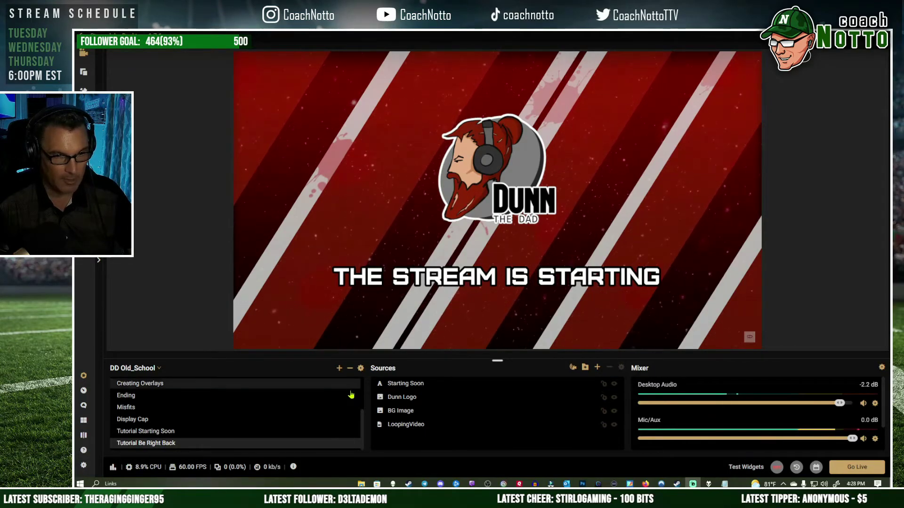
# Alternate between the Tutorial Starting Soon and Tutorial Be Right Back scenes to compare them, ending on Tutorial Be Right Back.
pyautogui.click(191, 433)
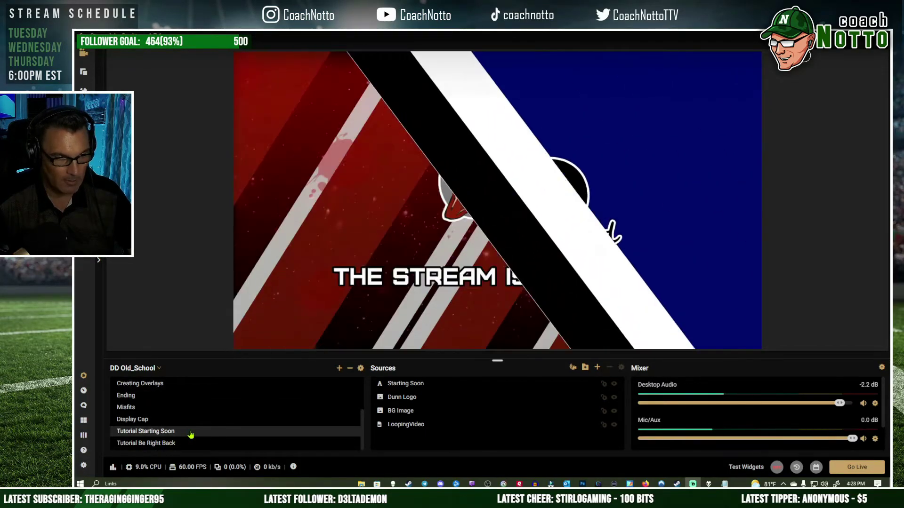
pyautogui.click(212, 443)
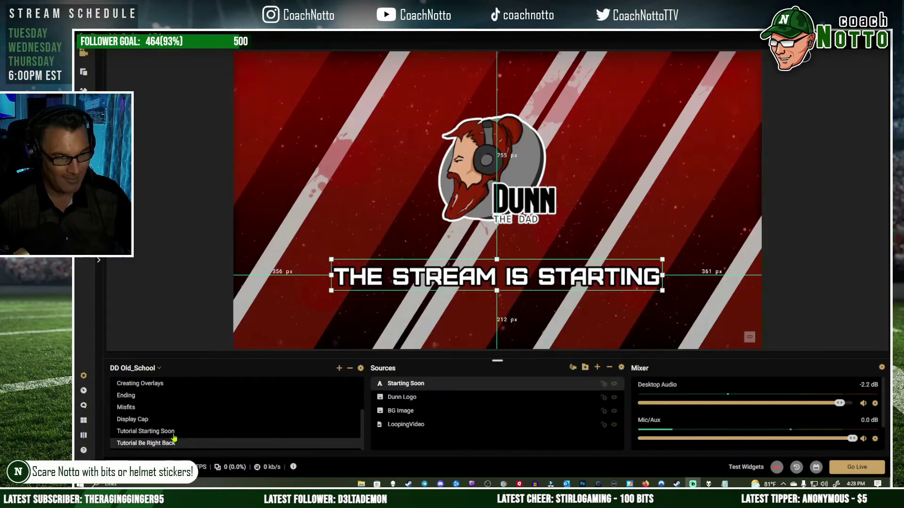
pyautogui.click(178, 431)
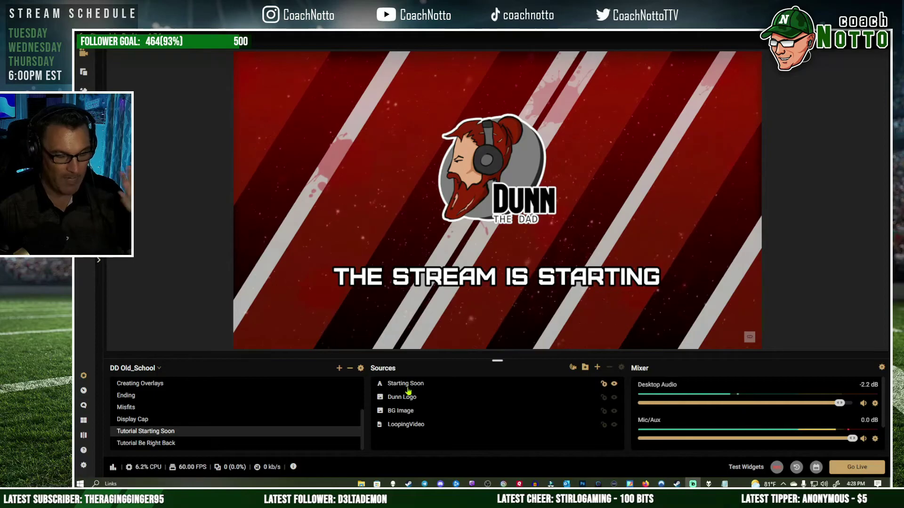
pyautogui.click(194, 445)
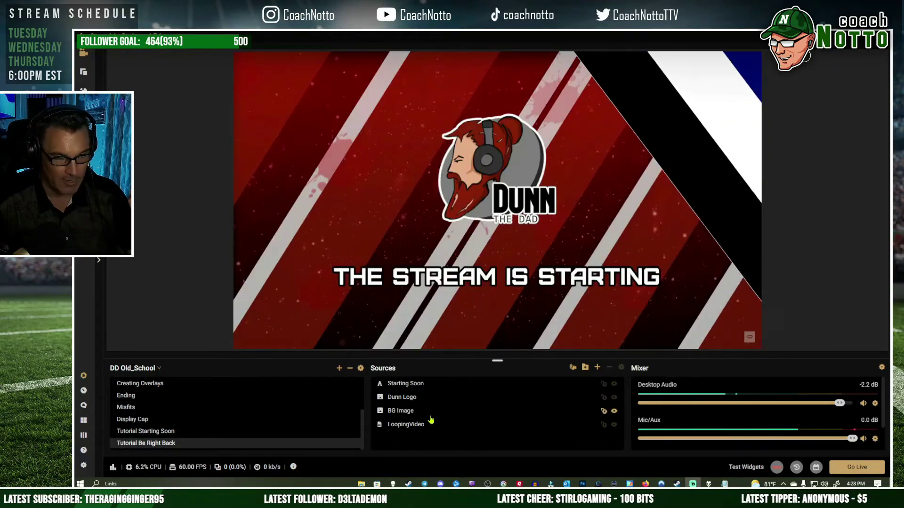
# Copy the Starting Soon text source in Tutorial Be Right Back and paste it as an independent duplicate.
pyautogui.click(408, 385)
pyautogui.rightClick(407, 386)
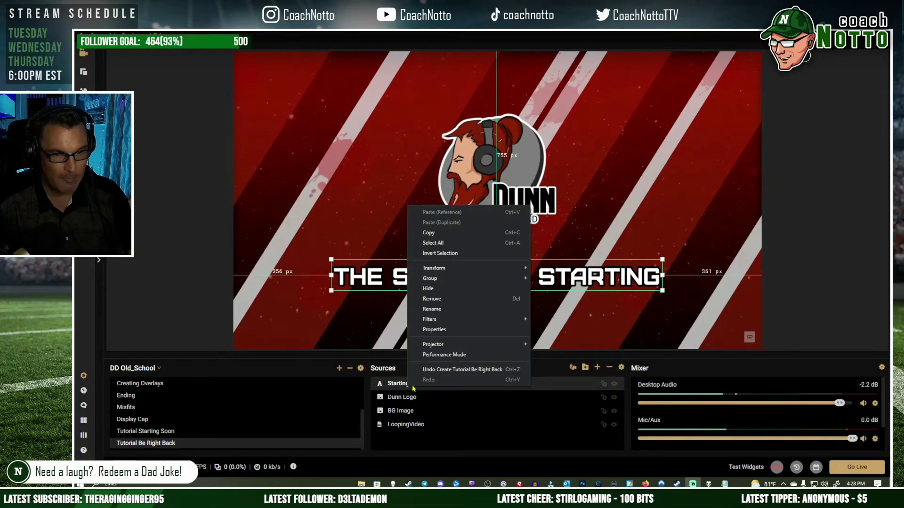
pyautogui.click(430, 233)
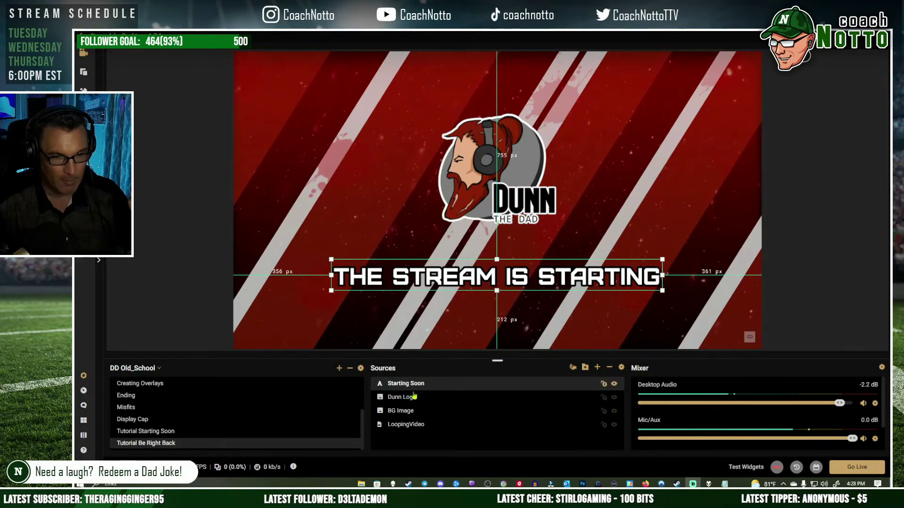
pyautogui.rightClick(447, 397)
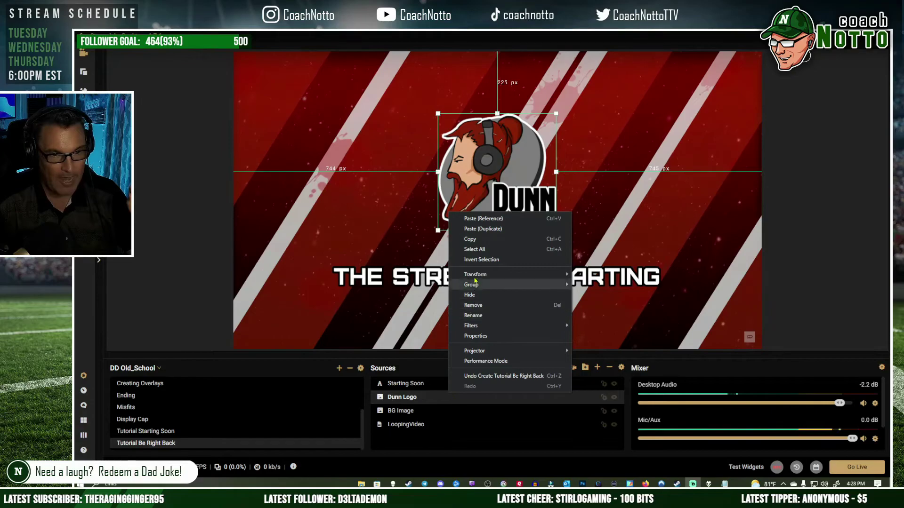
pyautogui.click(487, 229)
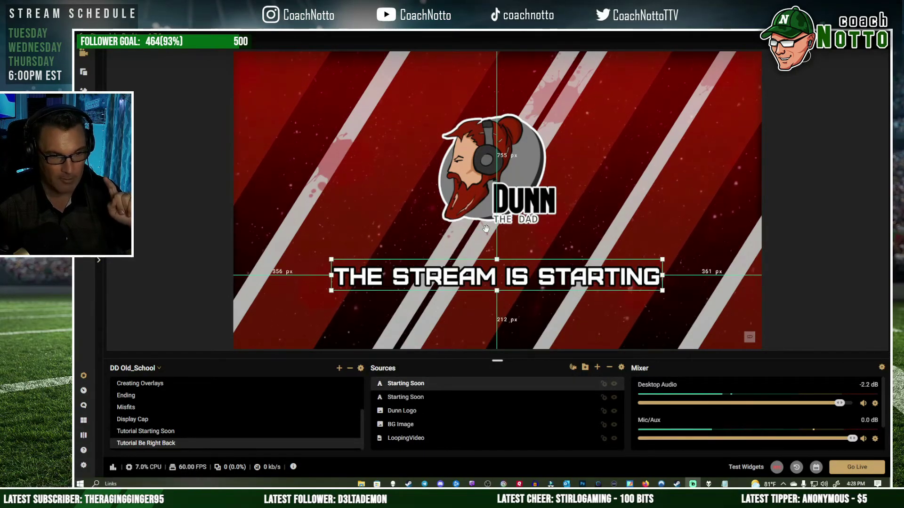
# Remove the original Starting Soon text source from Tutorial Be Right Back and place its duplicate below the logo, about 208 px above the canvas's lower edge.
pyautogui.moveTo(486, 277); pyautogui.dragTo(437, 212)
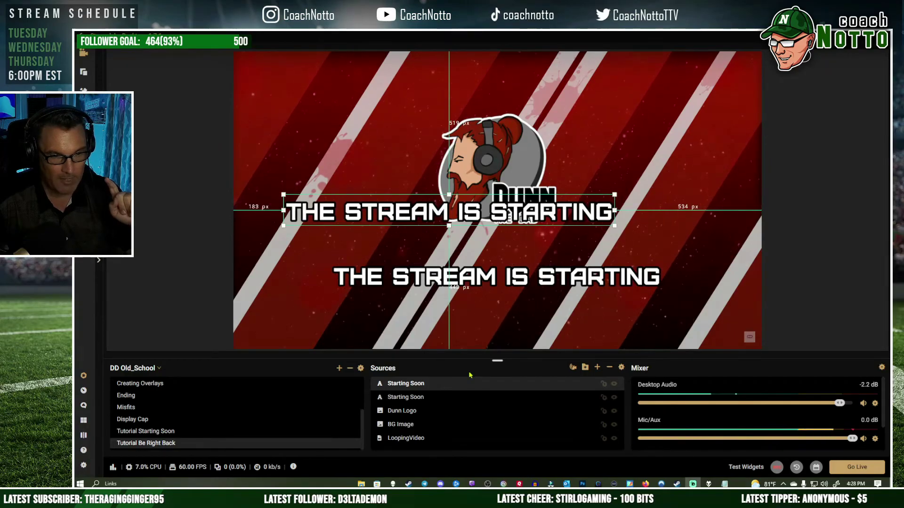
pyautogui.click(459, 397)
pyautogui.click(609, 367)
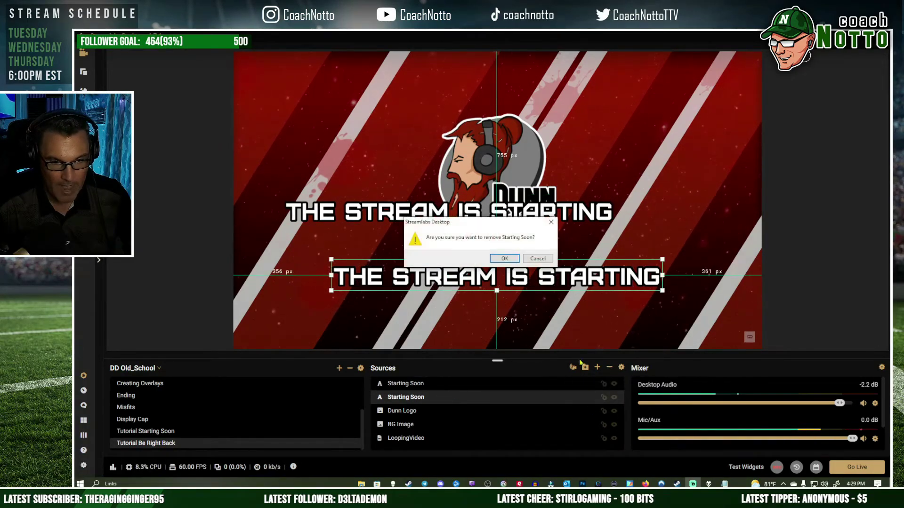
pyautogui.click(504, 258)
pyautogui.moveTo(500, 219); pyautogui.dragTo(540, 290)
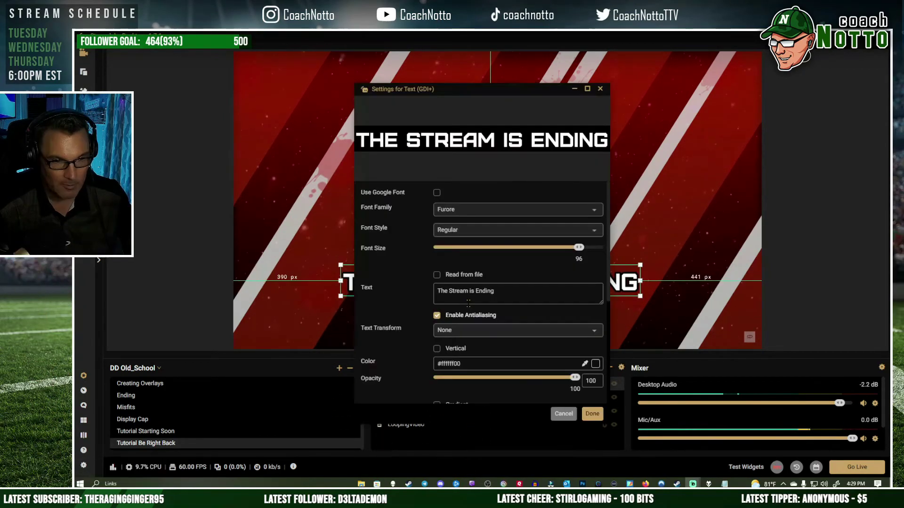
# Change the duplicated text to "Be Right Back!" and roughly center it below the logo, about 186 px above the canvas's lower edge.
pyautogui.moveTo(494, 290); pyautogui.dragTo(437, 290)
pyautogui.press('BackSpace')
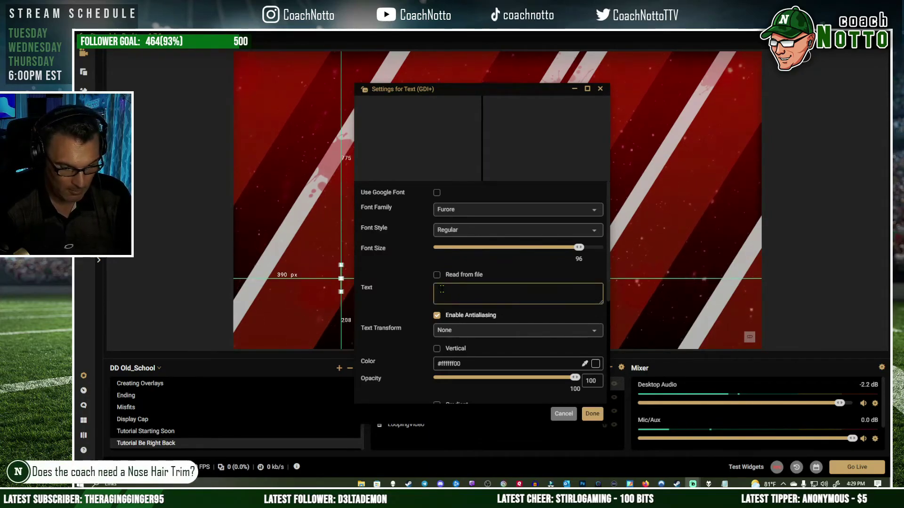
pyautogui.write('Be Right Back!')
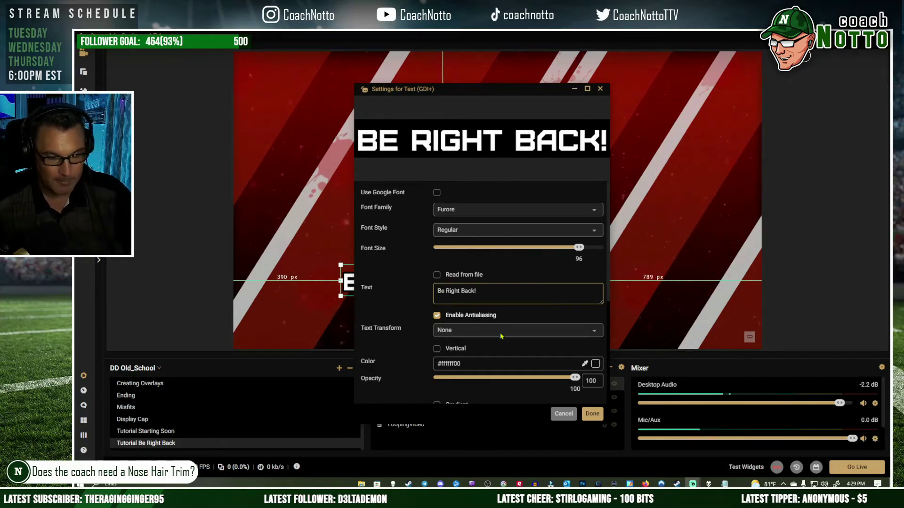
pyautogui.click(592, 414)
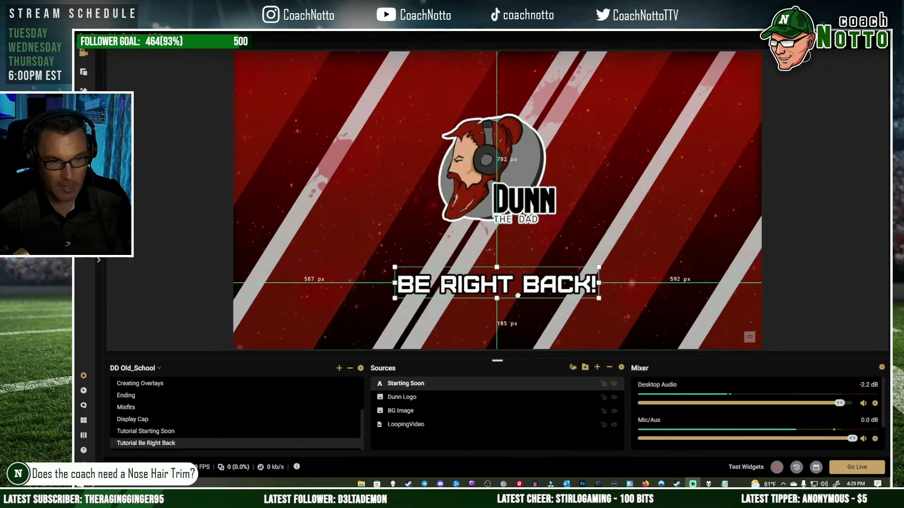
pyautogui.moveTo(513, 296); pyautogui.dragTo(512, 295)
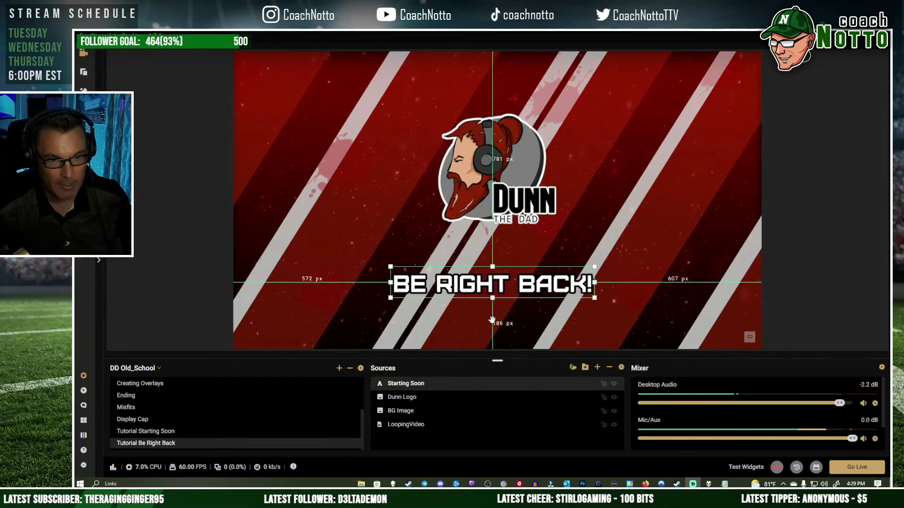
# Show the Tutorial Starting Soon scene and return to Tutorial Be Right Back to compare their texts.
pyautogui.click(178, 431)
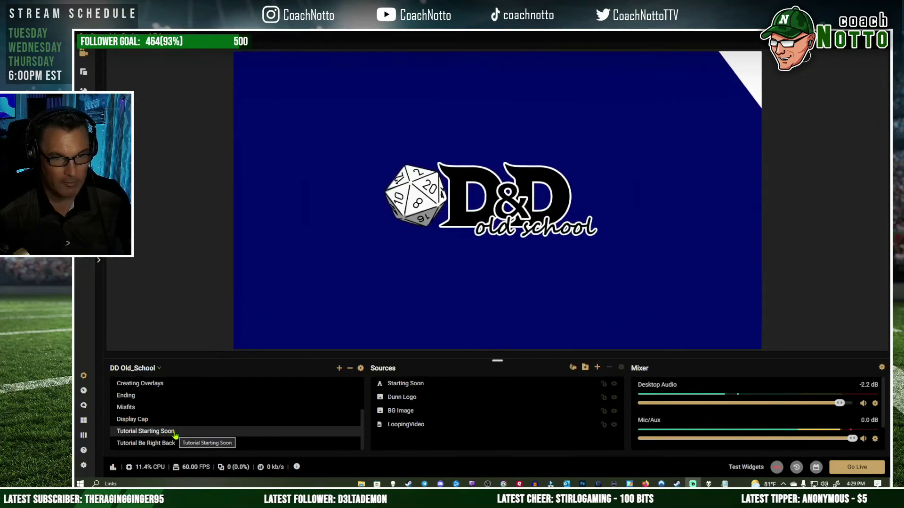
pyautogui.click(181, 445)
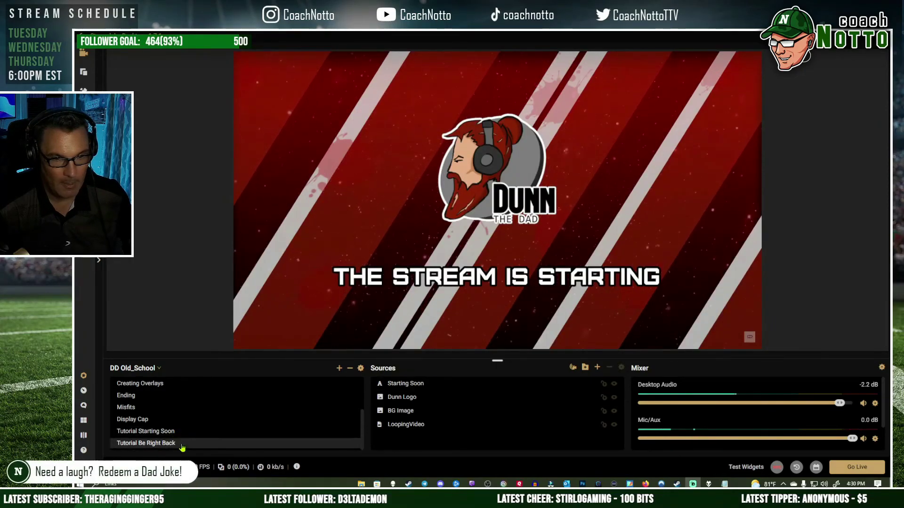